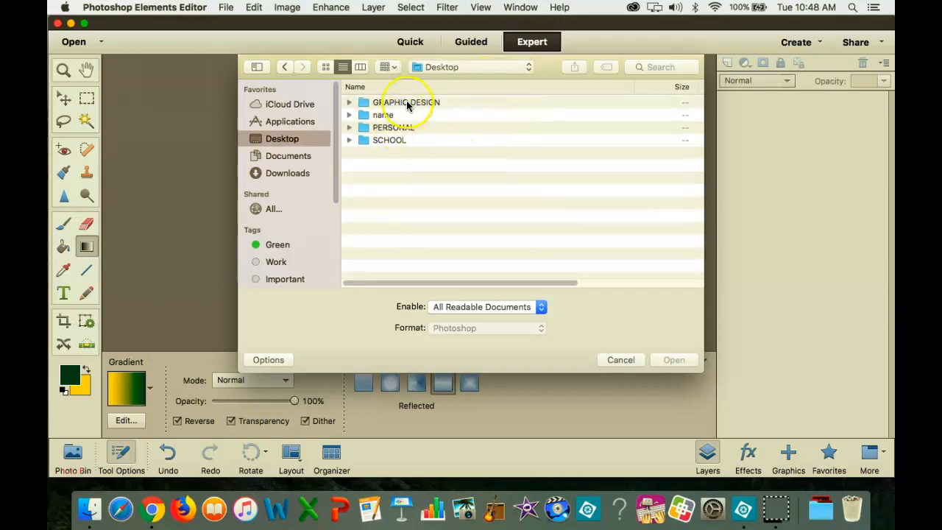
# Open the image e (2).jpg from the Visual Alphabet folder inside GRAPHIC DESIGN on the Desktop
pyautogui.click(390, 103)
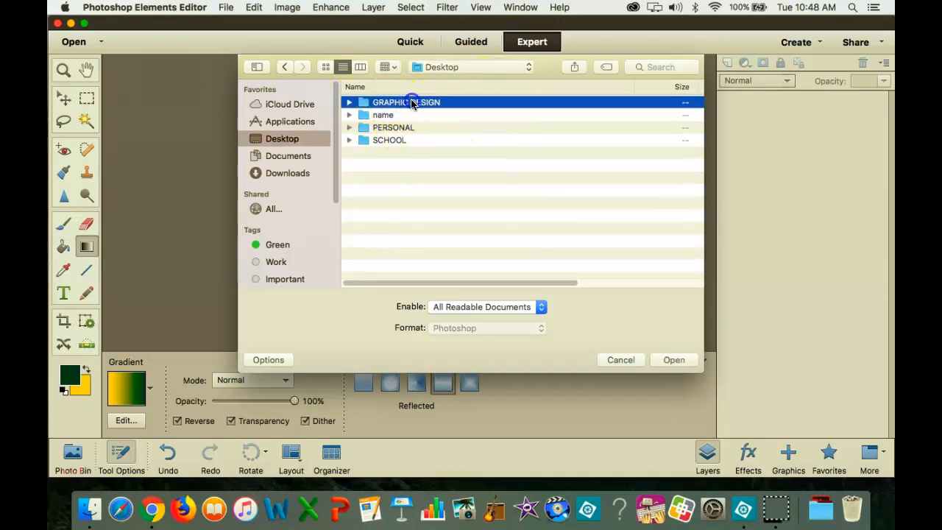
pyautogui.doubleClick(410, 103)
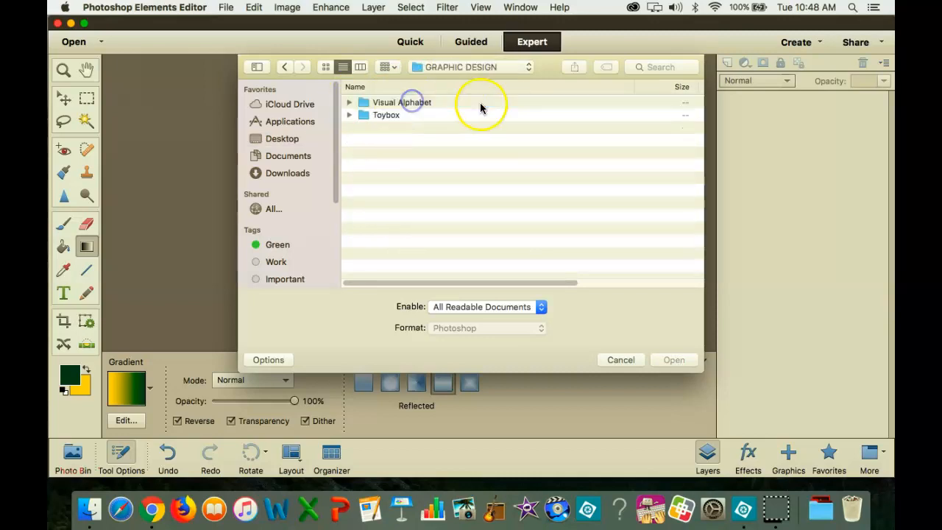
pyautogui.doubleClick(401, 107)
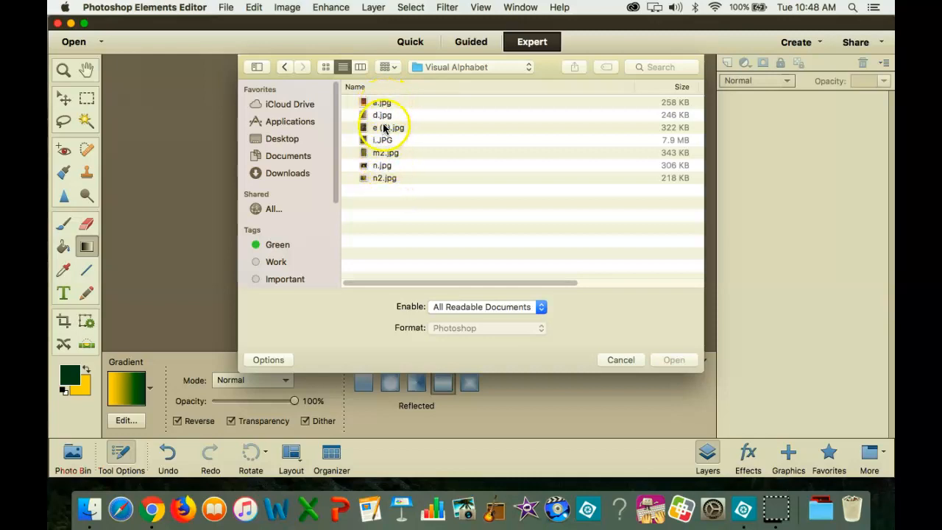
pyautogui.click(381, 130)
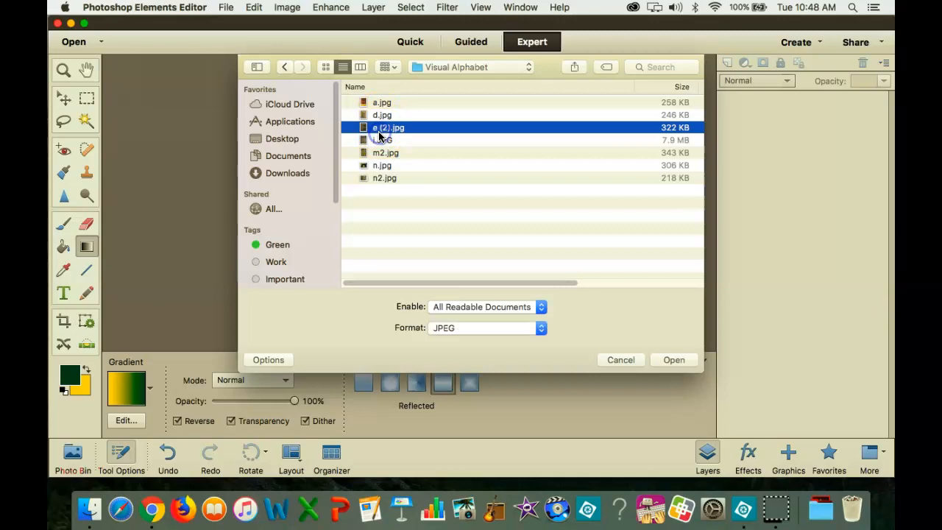
pyautogui.click(675, 362)
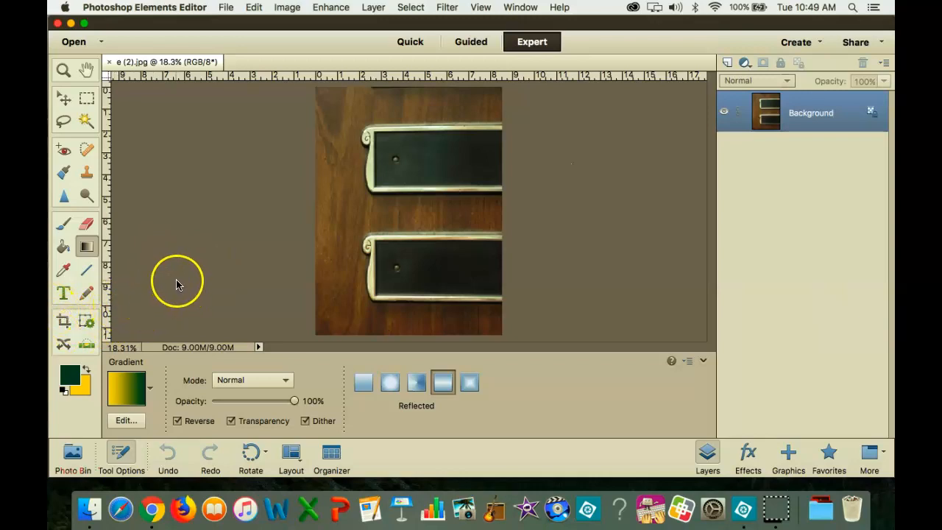
# Compare the Crop and Cookie Cutter tools by switching between them, and leave the Crop tool active
pyautogui.press('c')
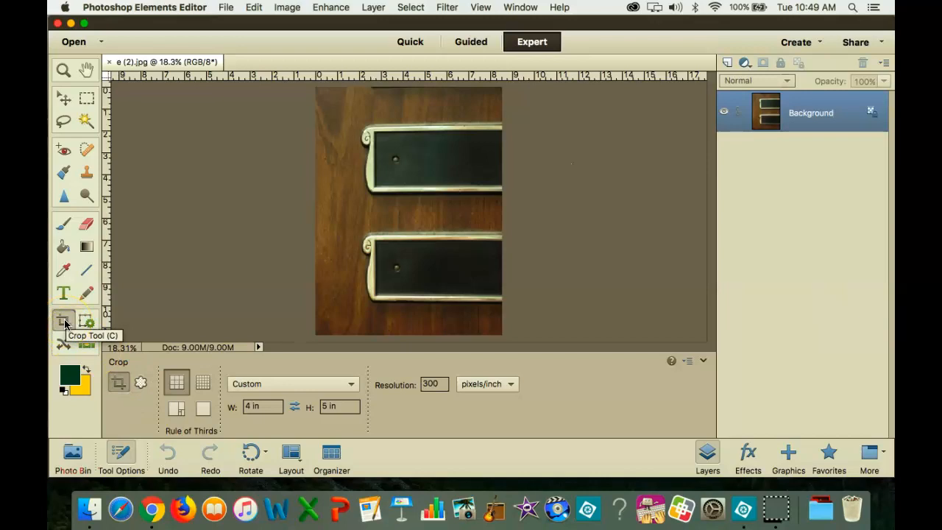
pyautogui.press('c')
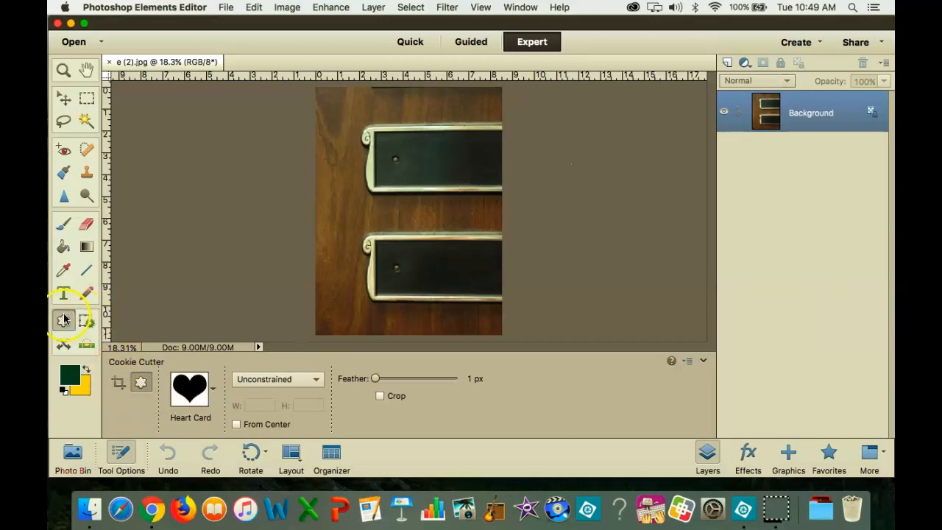
pyautogui.click(117, 383)
pyautogui.click(138, 382)
pyautogui.click(119, 382)
pyautogui.click(137, 382)
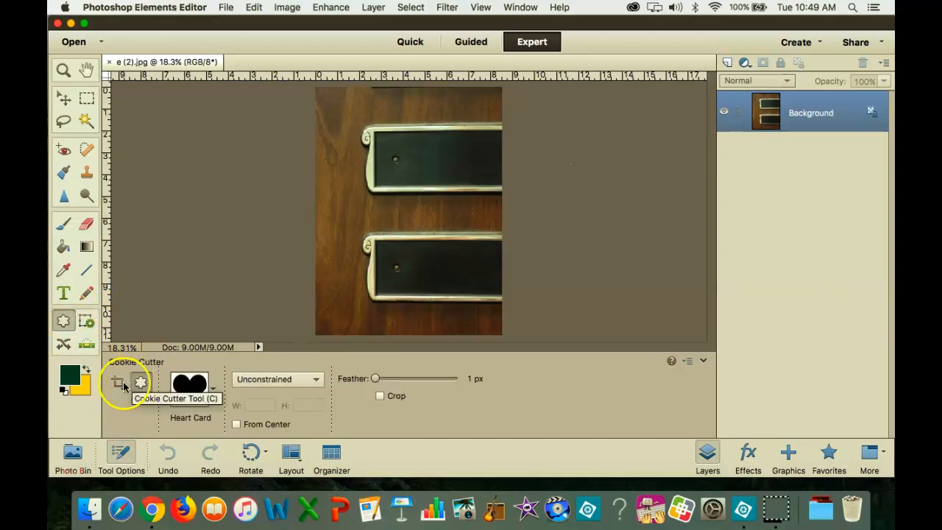
pyautogui.click(119, 383)
pyautogui.click(139, 383)
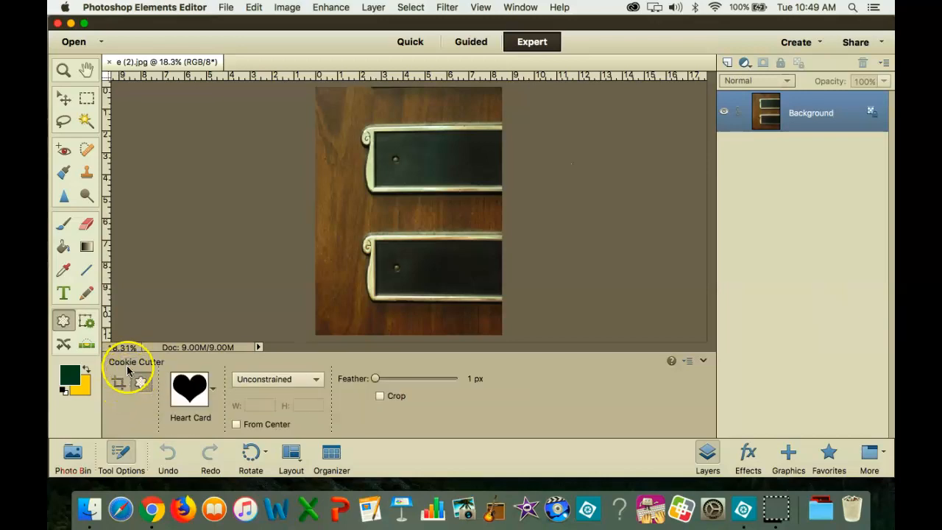
pyautogui.press('c')
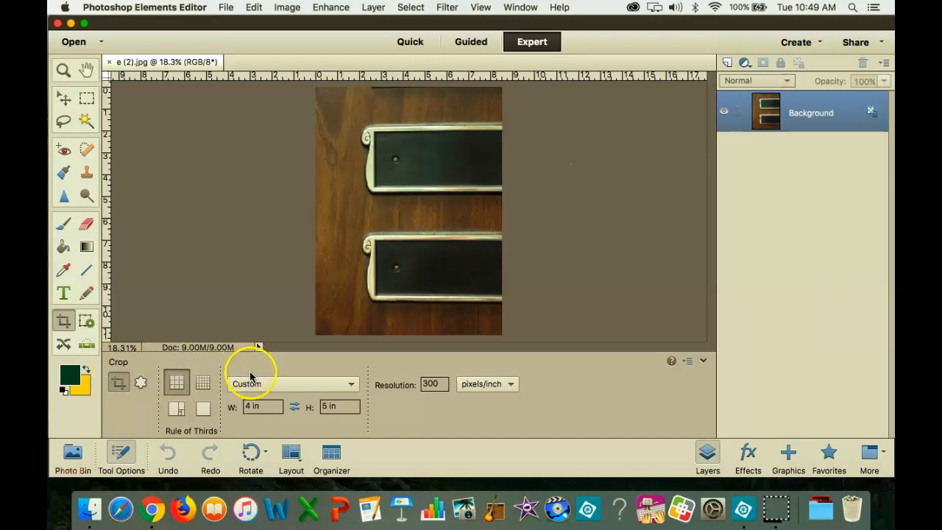
# Reset the crop ratio to No Restriction and define a custom crop 4 in wide by 5 in high at 300 pixels/inch
pyautogui.click(309, 384)
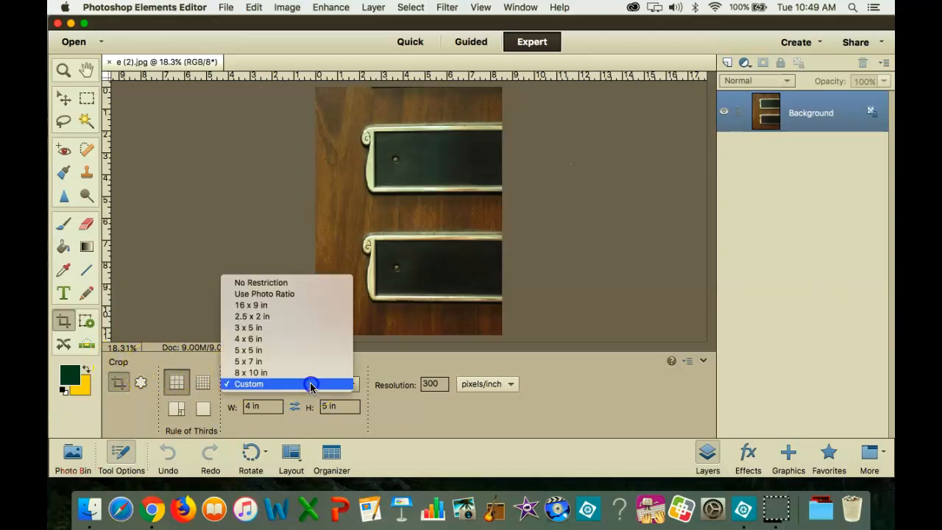
pyautogui.click(256, 284)
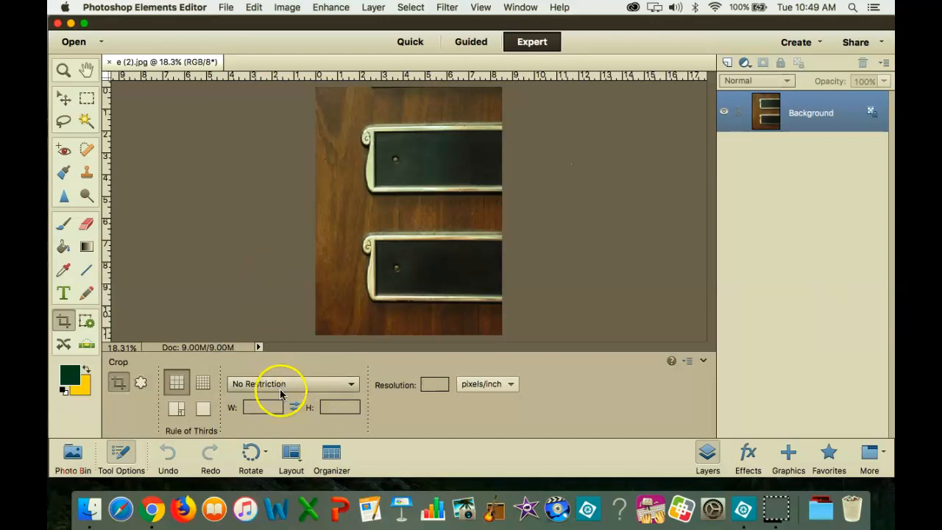
pyautogui.click(262, 407)
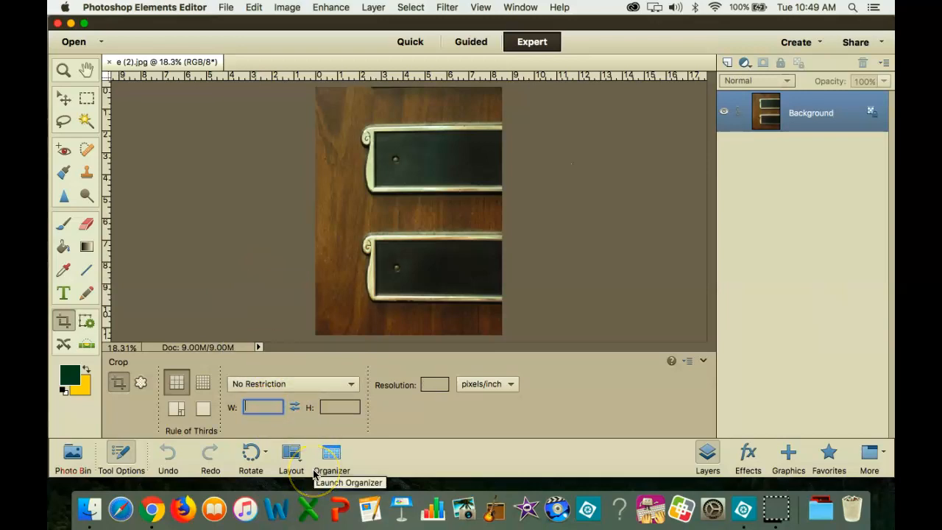
pyautogui.write('4in')
pyautogui.click(340, 409)
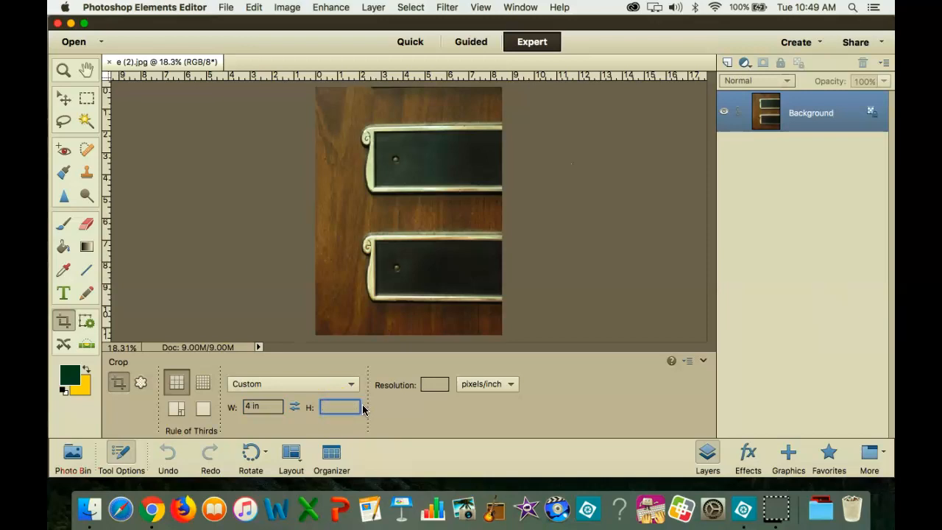
pyautogui.write('5')
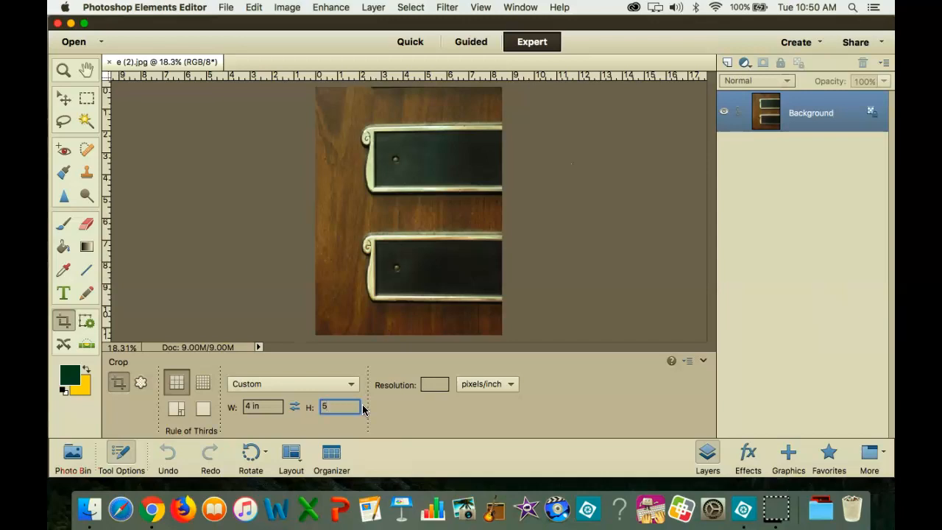
pyautogui.write(' in')
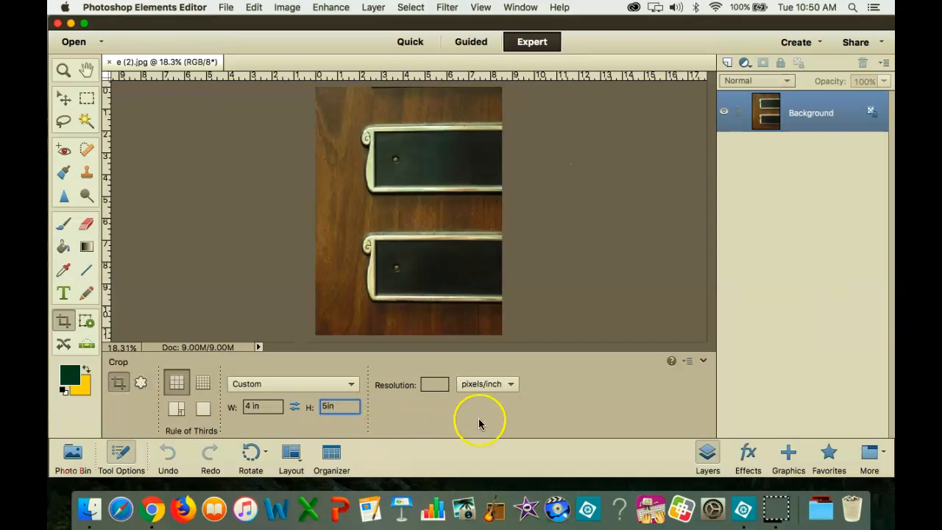
pyautogui.click(435, 385)
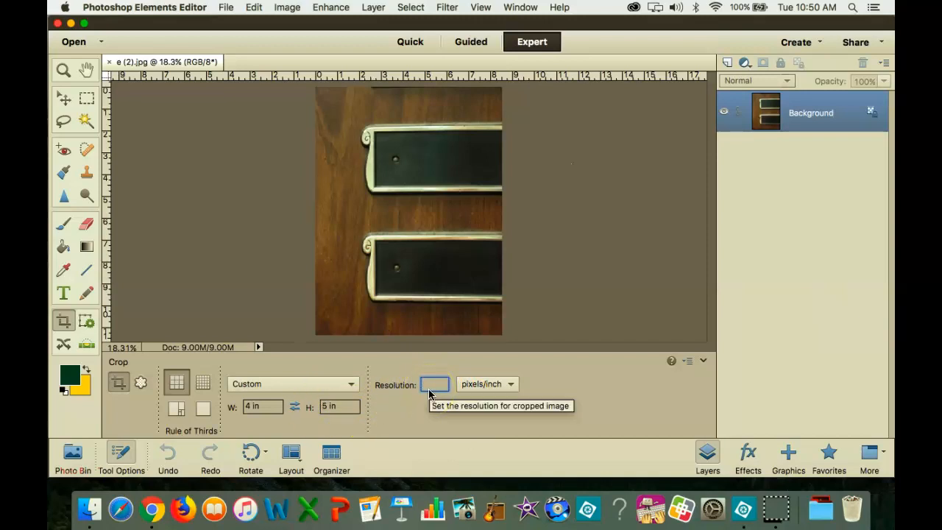
pyautogui.write('300')
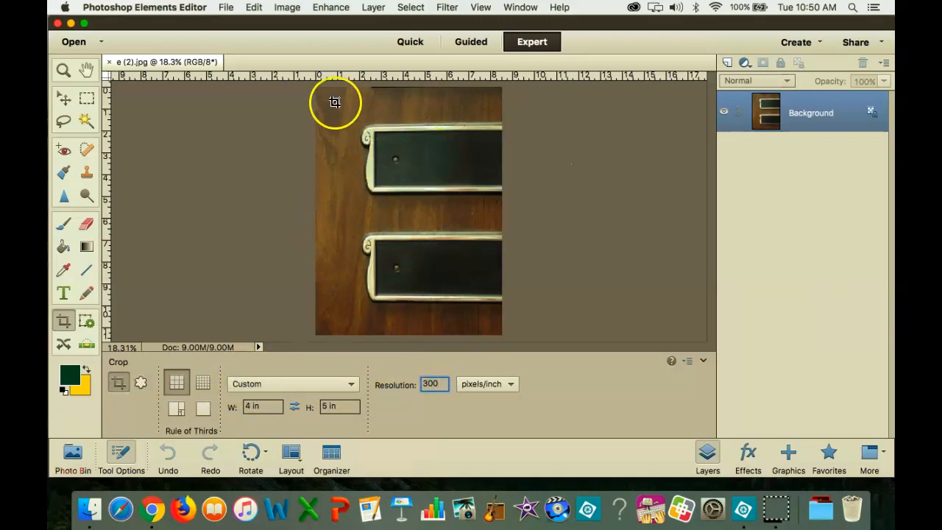
# Frame nearly the whole photo with the crop box, keeping both dark framed panels inside, and apply the crop
pyautogui.moveTo(319, 89); pyautogui.dragTo(478, 290)
pyautogui.click(414, 193)
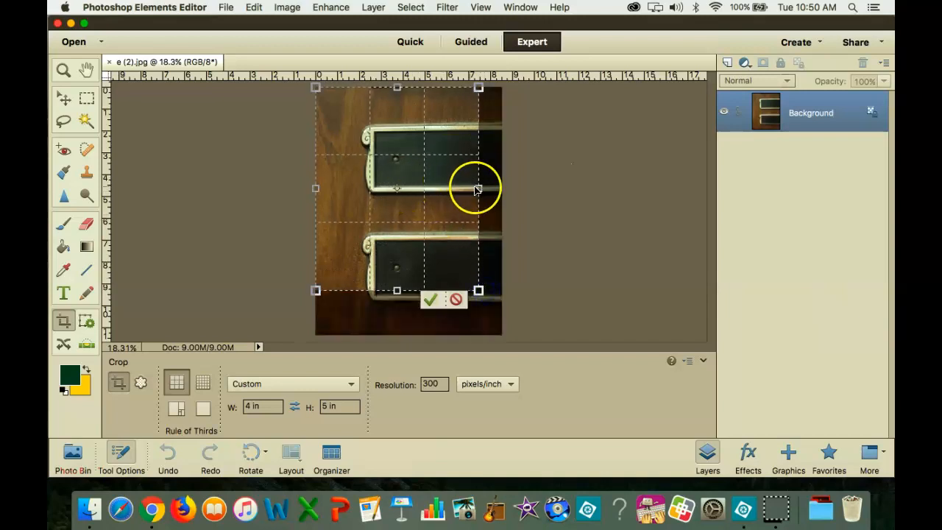
pyautogui.moveTo(509, 190)
pyautogui.mouseDown()
pyautogui.moveTo(520, 189)
pyautogui.moveTo(492, 192)
pyautogui.mouseUp()
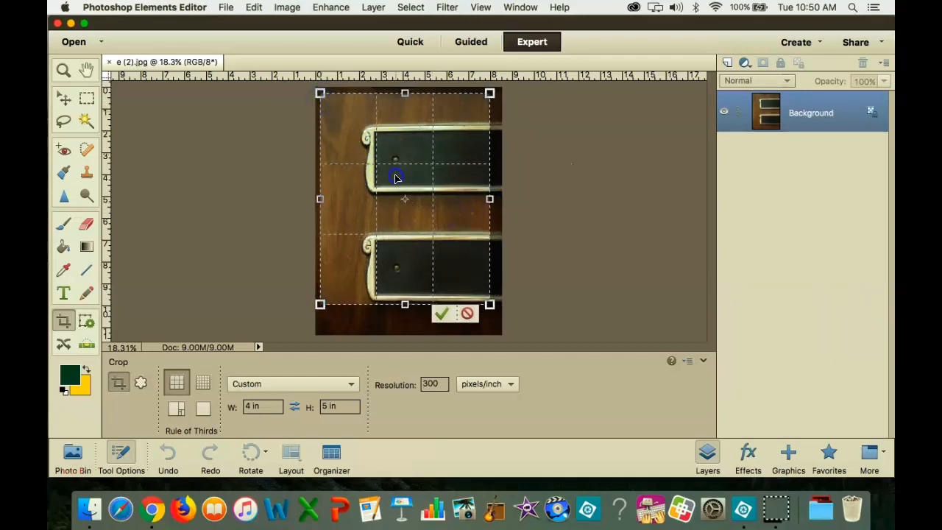
pyautogui.moveTo(401, 190); pyautogui.dragTo(403, 191)
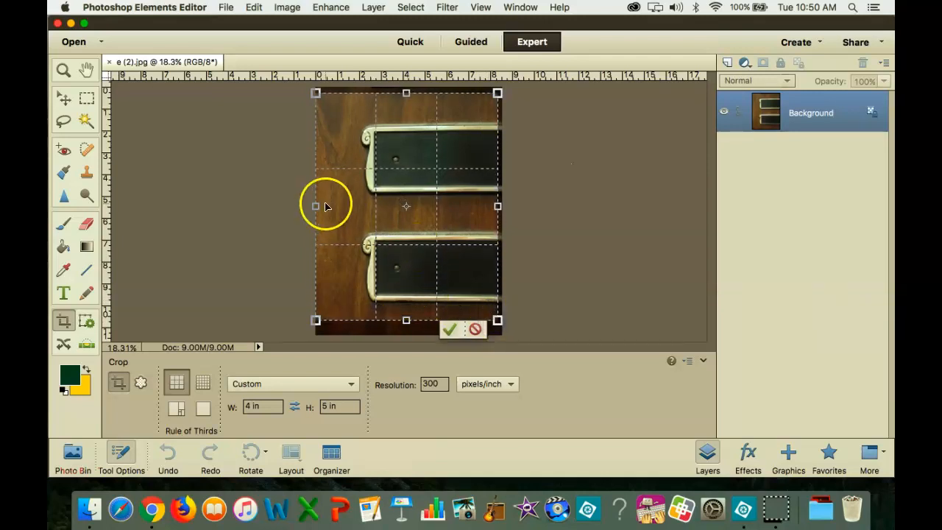
pyautogui.click(245, 282)
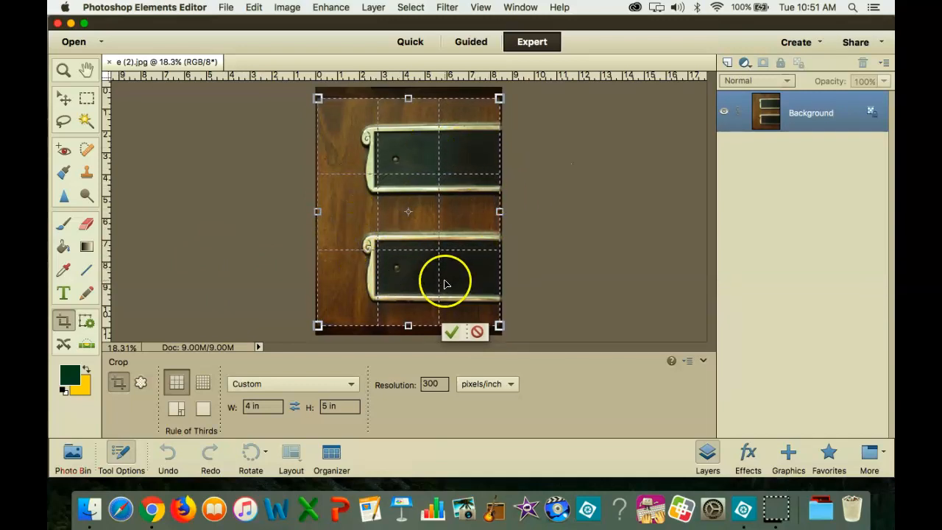
pyautogui.click(451, 333)
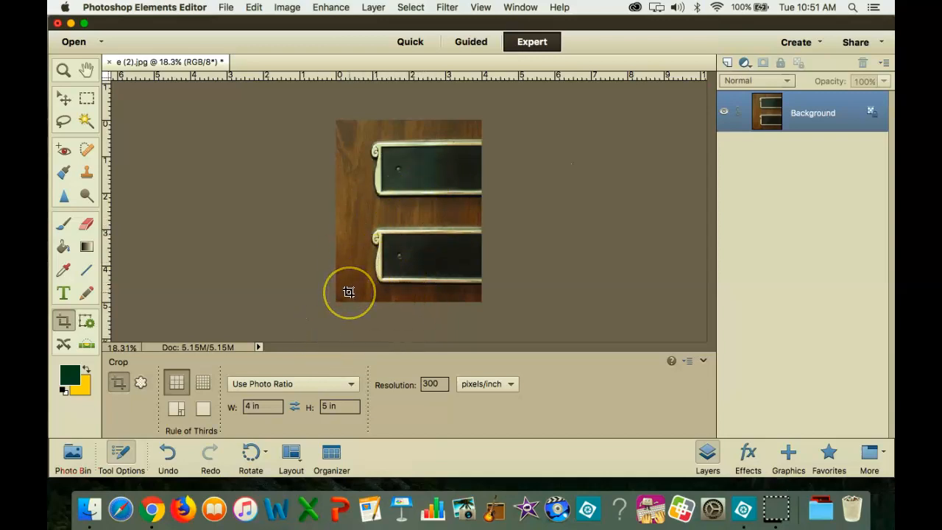
# Inspect the cropped photo at several magnifications with the Zoom tool, finishing at 25%
pyautogui.click(63, 71)
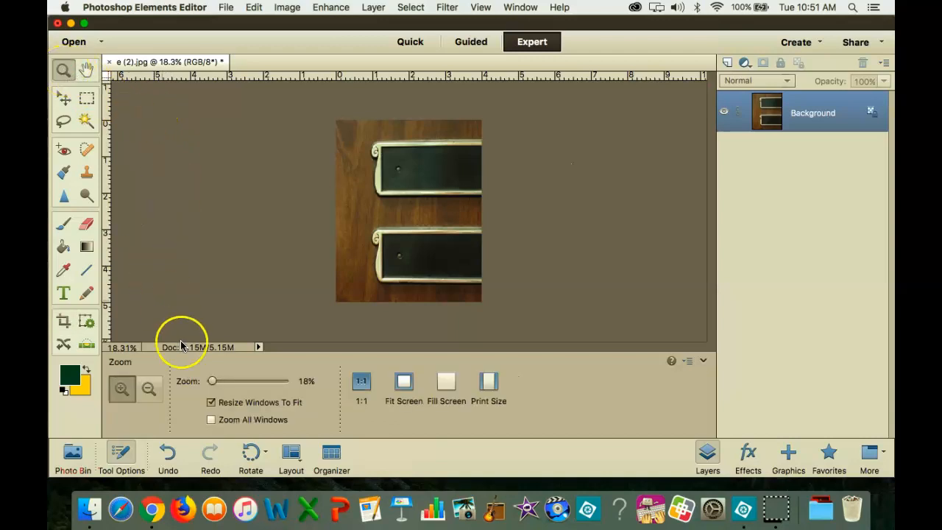
pyautogui.moveTo(213, 383)
pyautogui.mouseDown()
pyautogui.moveTo(238, 383)
pyautogui.moveTo(211, 381)
pyautogui.mouseUp()
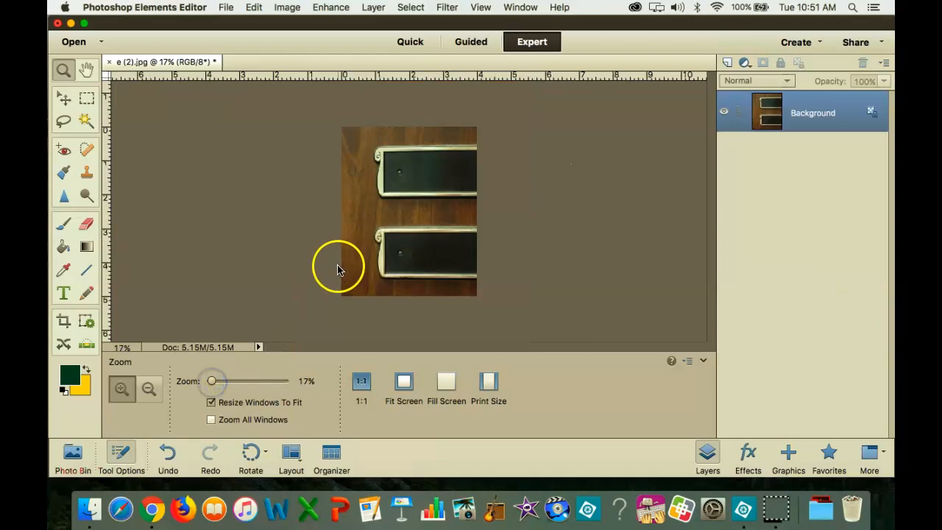
pyautogui.click(396, 258)
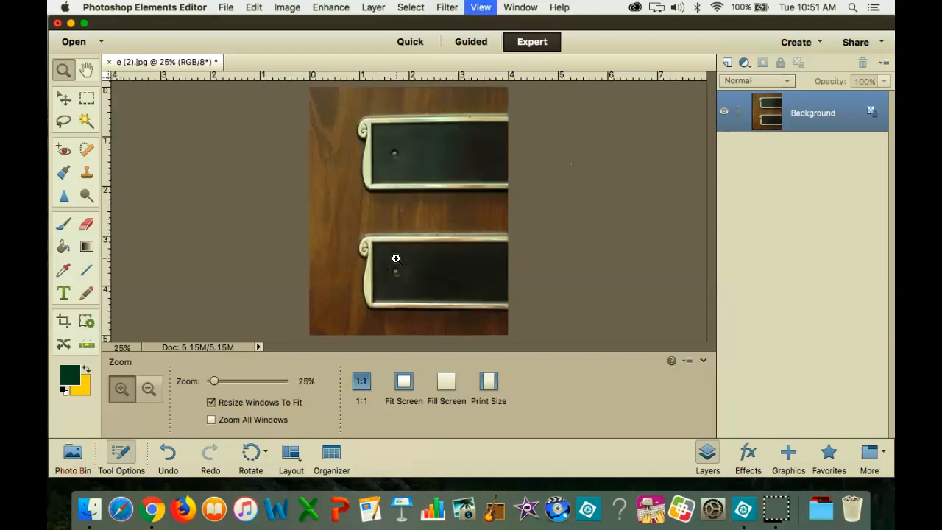
pyautogui.click(396, 258)
pyautogui.click(396, 258)
pyautogui.click(396, 258)
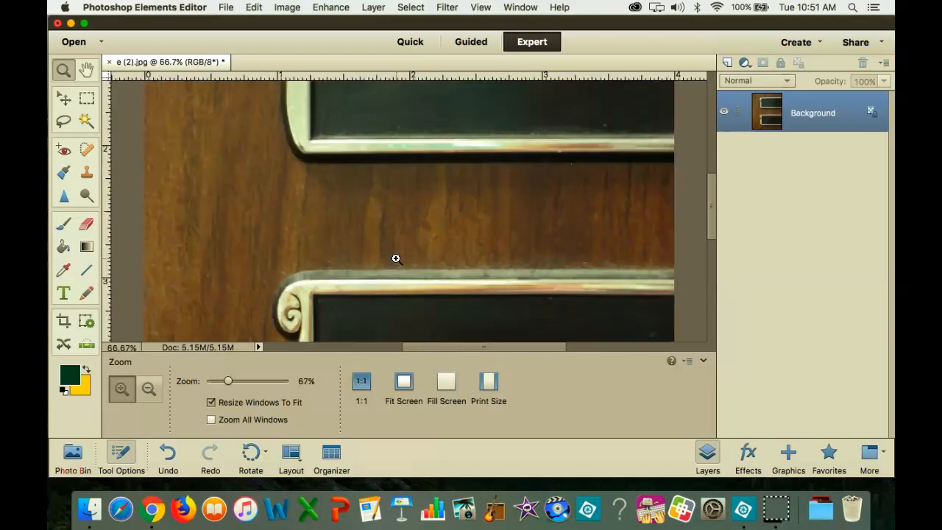
pyautogui.press('super+minus')
pyautogui.press('super+minus')
pyautogui.press('super+minus')
pyautogui.press('super+minus')
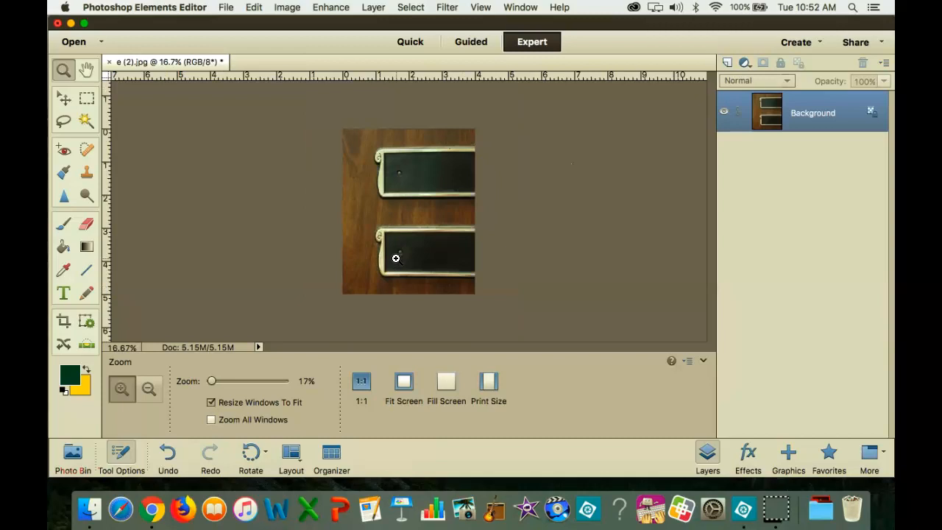
pyautogui.press('super+equal')
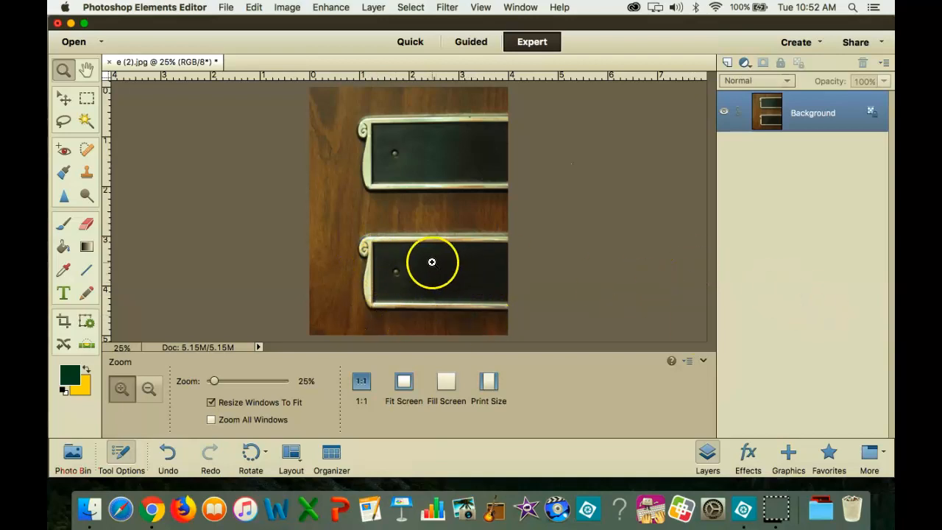
# Browse the Visual Alphabet images in column view, checking a.jpg, d.jpg, e (2).jpg, i.JPG and m2.jpg
pyautogui.click(225, 9)
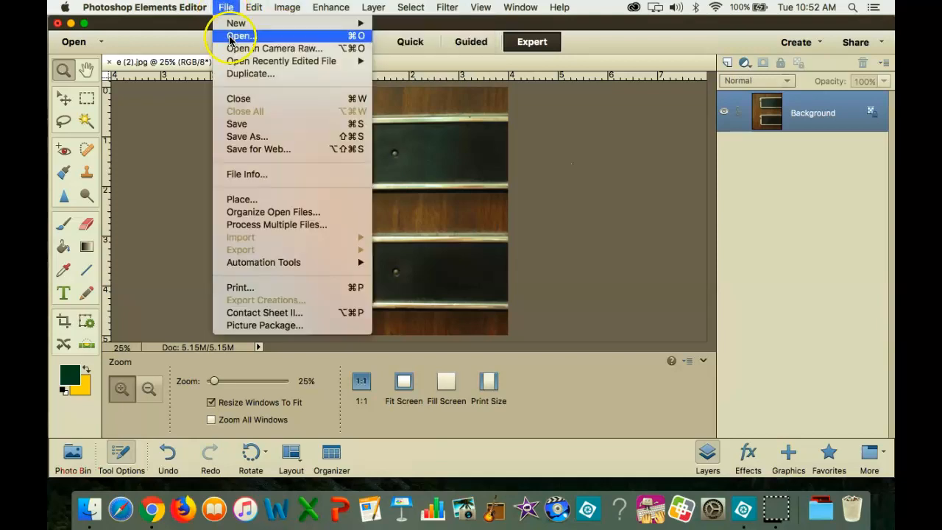
pyautogui.click(231, 36)
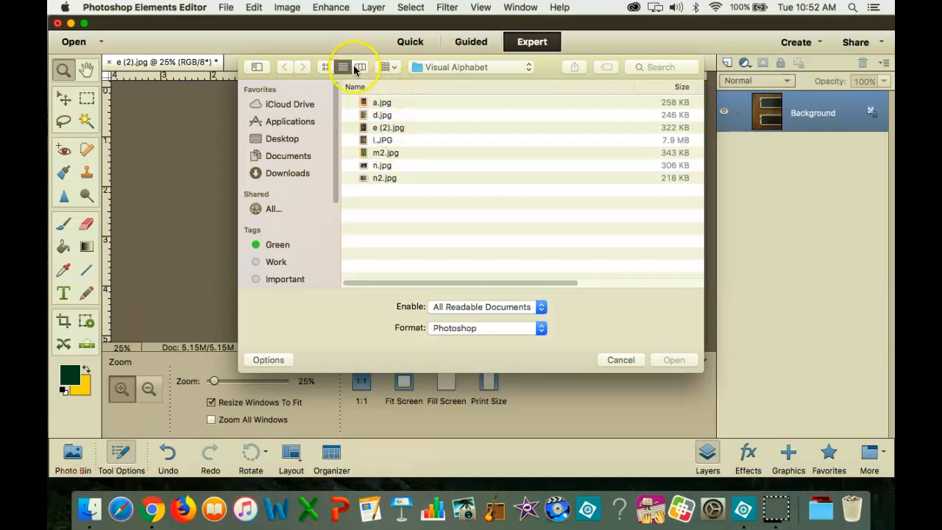
pyautogui.click(357, 68)
pyautogui.click(361, 88)
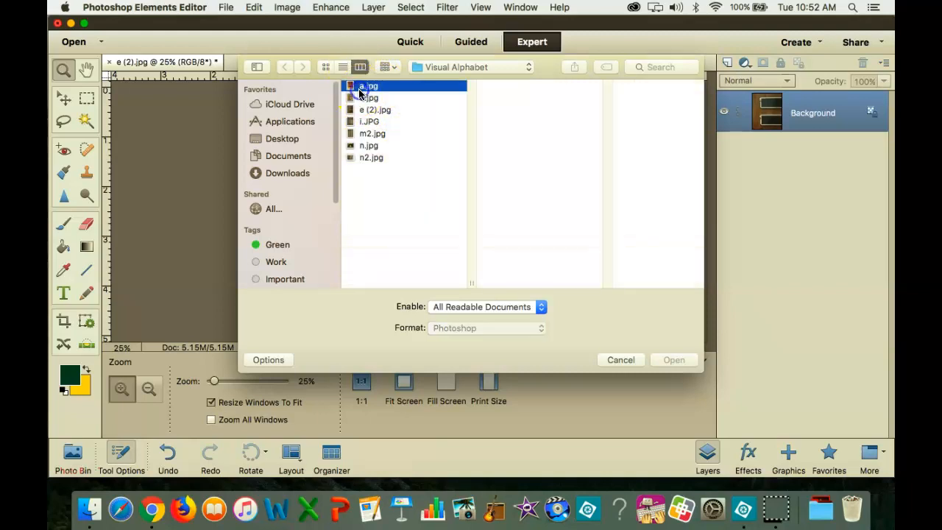
pyautogui.click(360, 99)
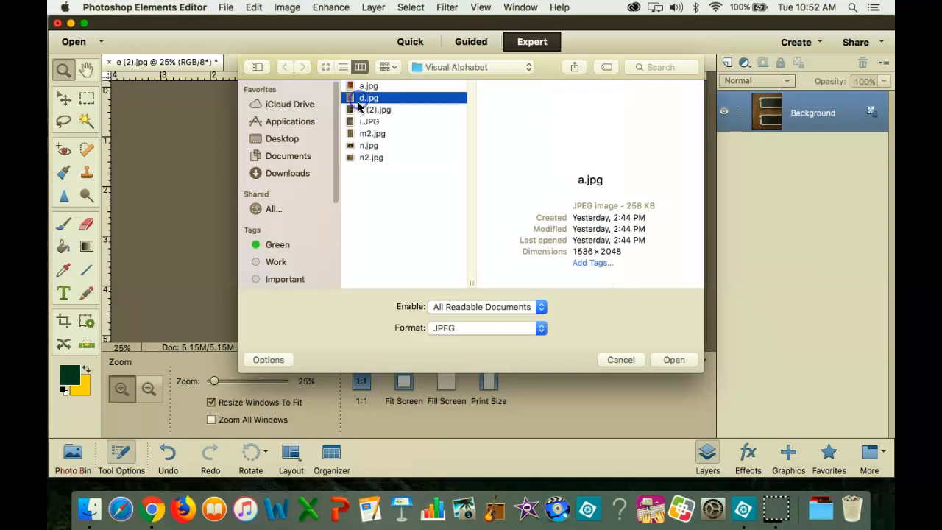
pyautogui.click(361, 111)
pyautogui.click(361, 120)
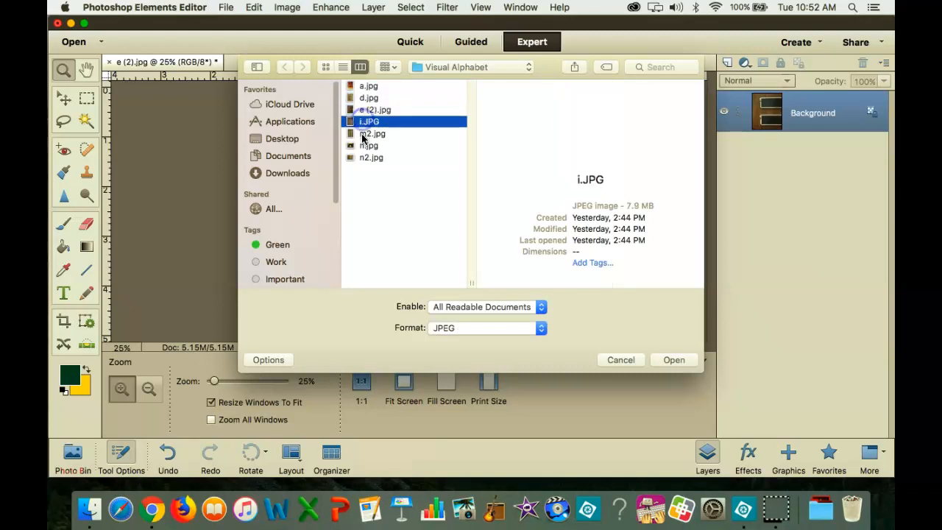
pyautogui.doubleClick(361, 135)
# Preview m2.jpg, n.jpg and n2.jpg in the Visual Alphabet folder and open n.jpg
pyautogui.click(226, 7)
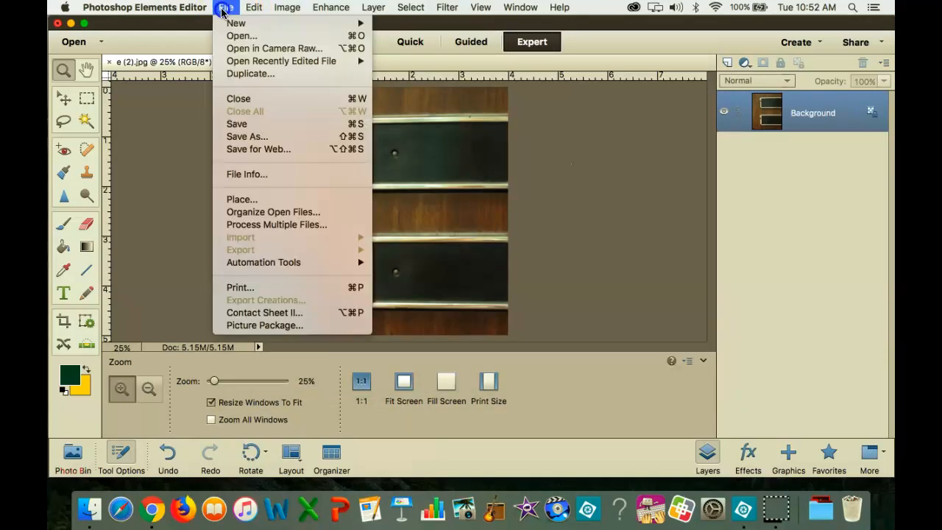
pyautogui.click(399, 78)
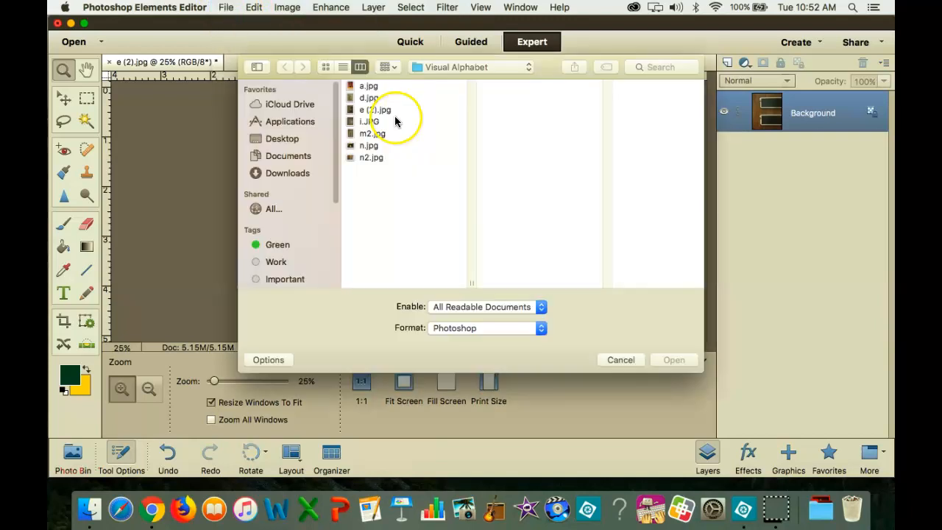
pyautogui.click(367, 133)
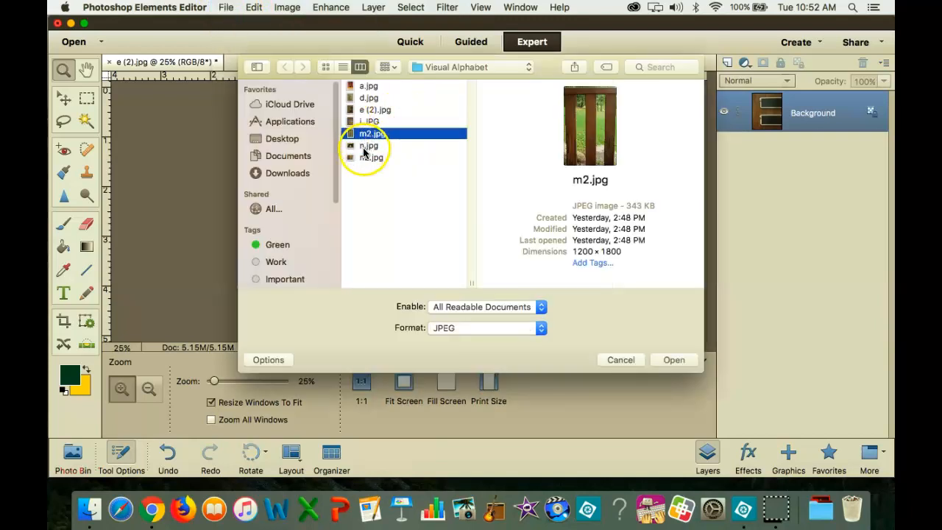
pyautogui.click(364, 147)
pyautogui.click(363, 158)
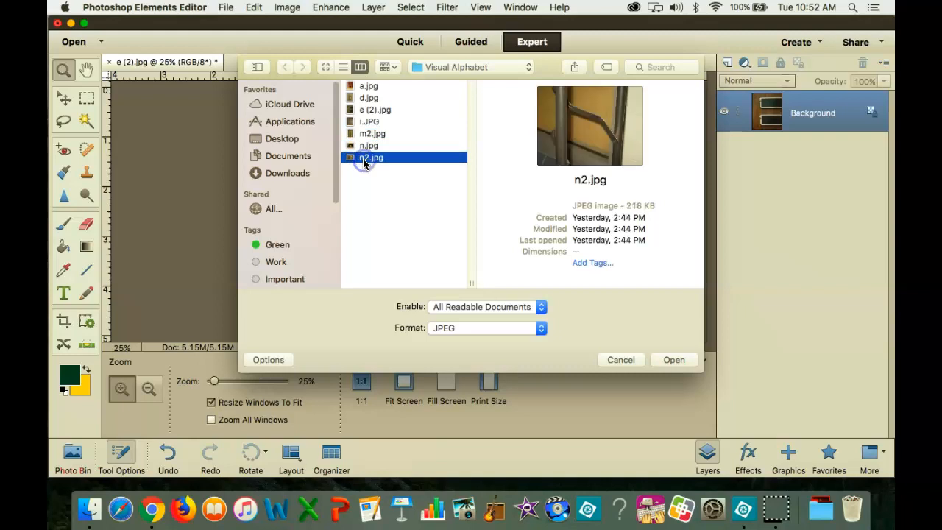
pyautogui.click(366, 147)
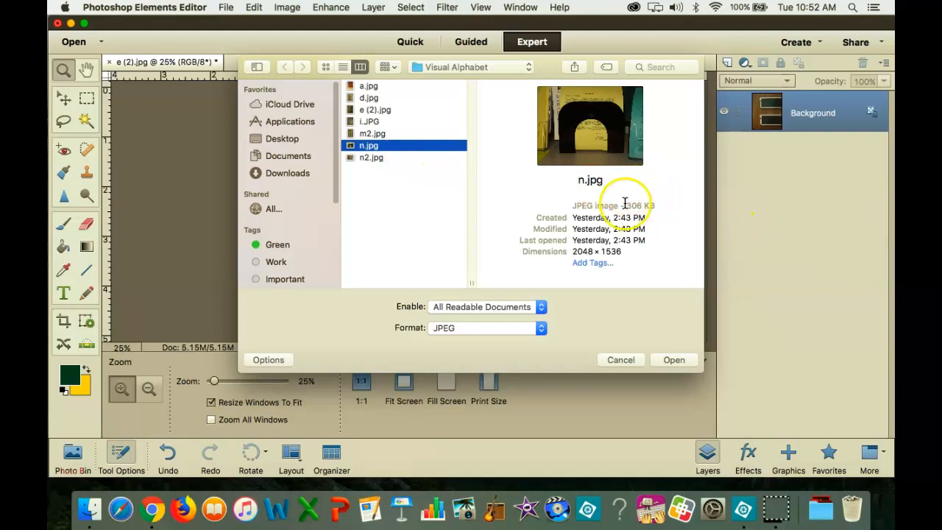
pyautogui.click(672, 360)
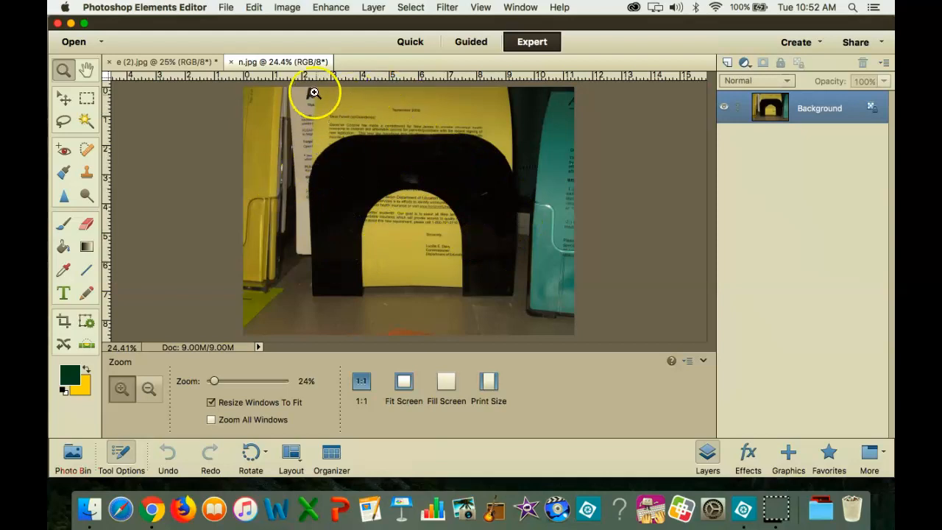
# Flip the n.jpg photo horizontally
pyautogui.click(291, 11)
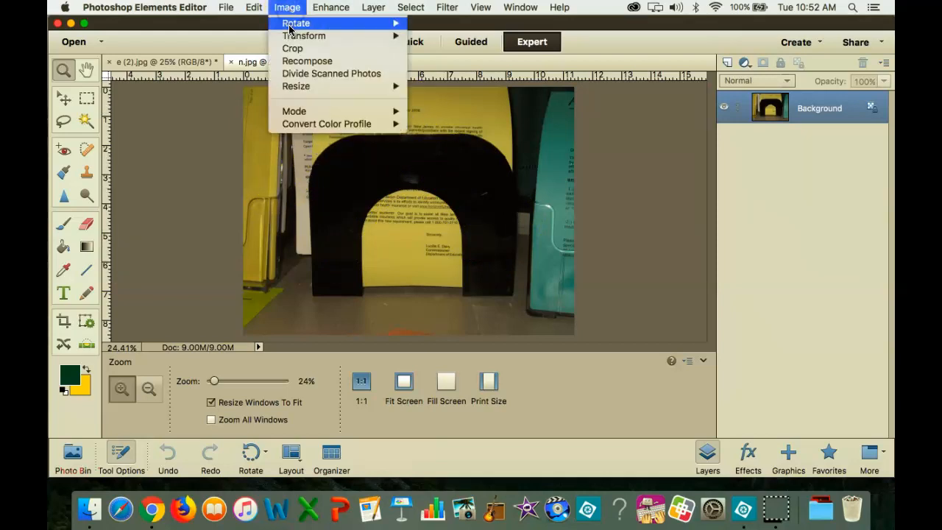
pyautogui.moveTo(291, 28)
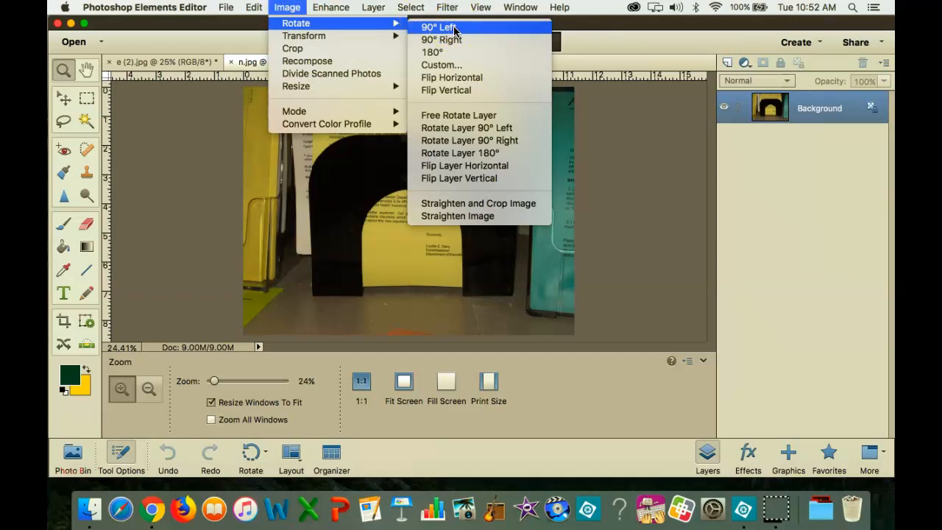
pyautogui.click(443, 83)
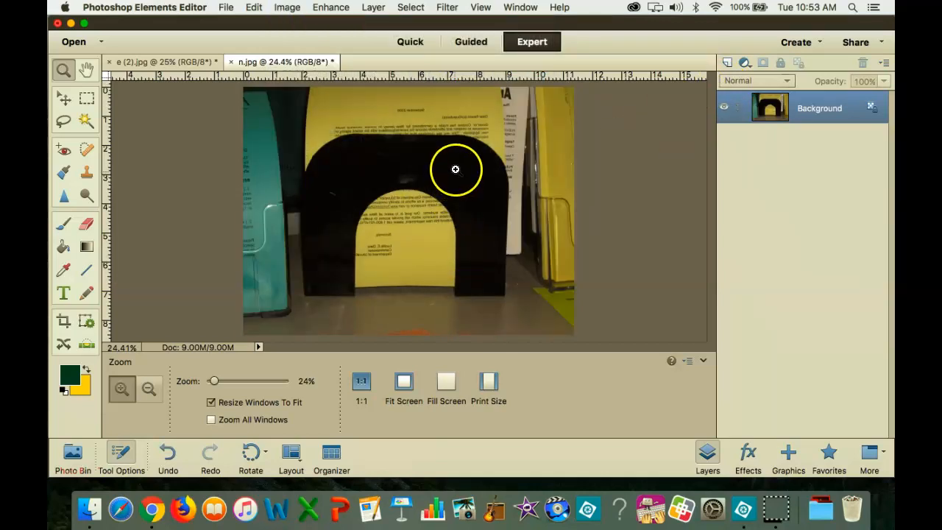
# Magnify the mirrored lettering near the photo's upper edge, fit the photo back in view, and undo the horizontal flip
pyautogui.click(466, 118)
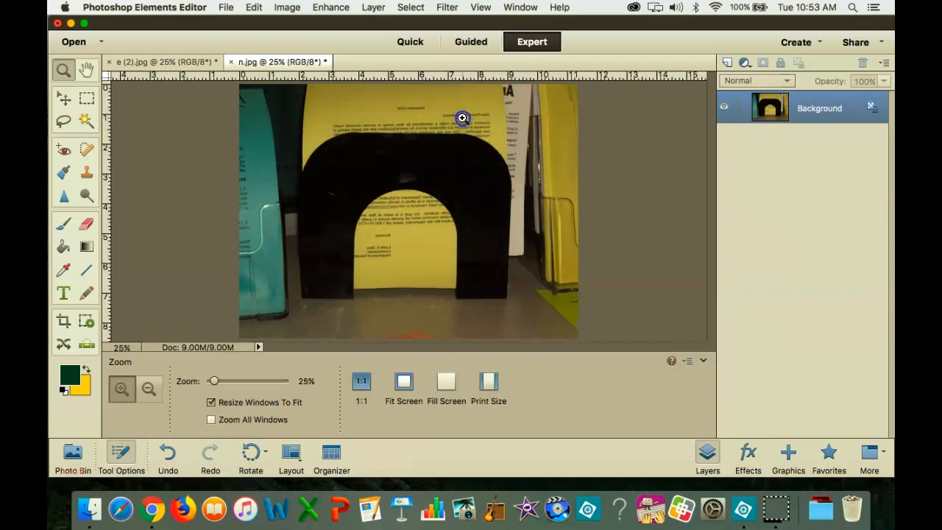
pyautogui.click(467, 117)
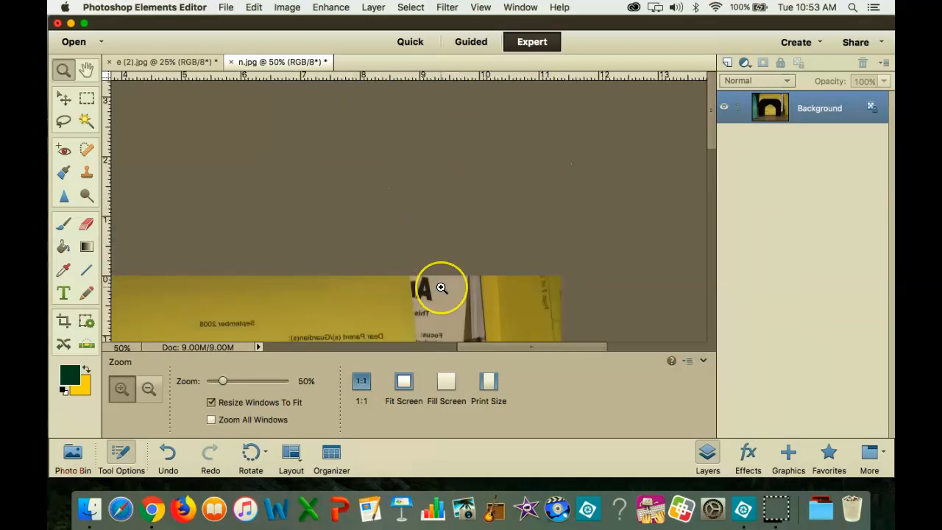
pyautogui.click(403, 313)
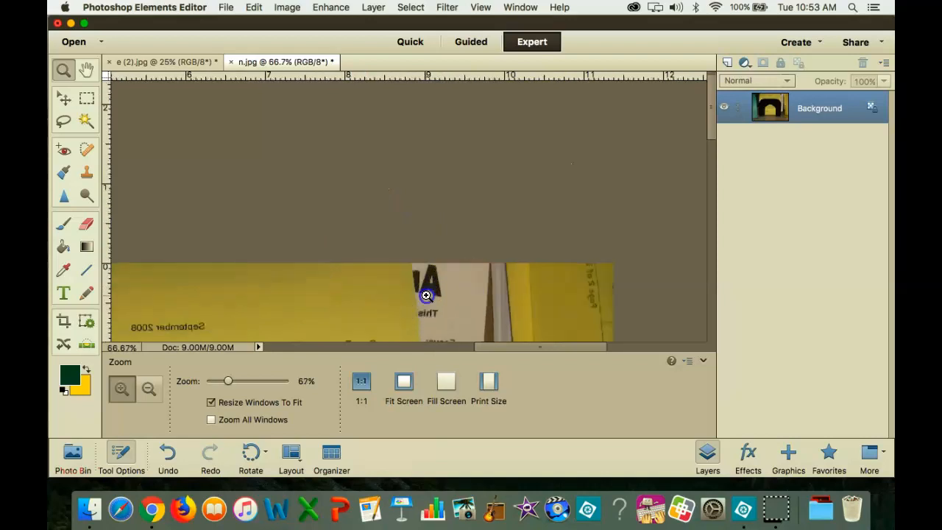
pyautogui.click(424, 295)
pyautogui.moveTo(434, 292); pyautogui.dragTo(583, 68)
pyautogui.press('super+0')
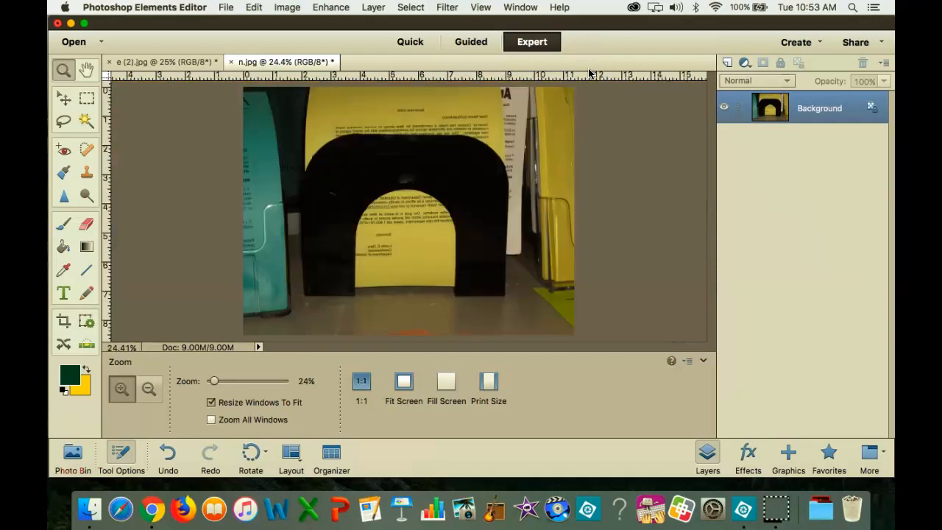
pyautogui.click(164, 450)
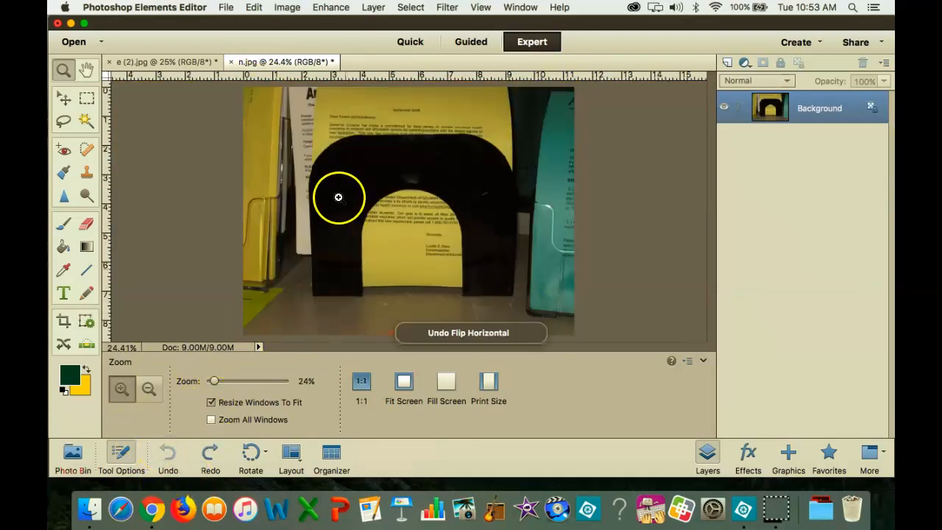
# Rotate the photo 90° left so the black arch reads as a letter C
pyautogui.click(286, 8)
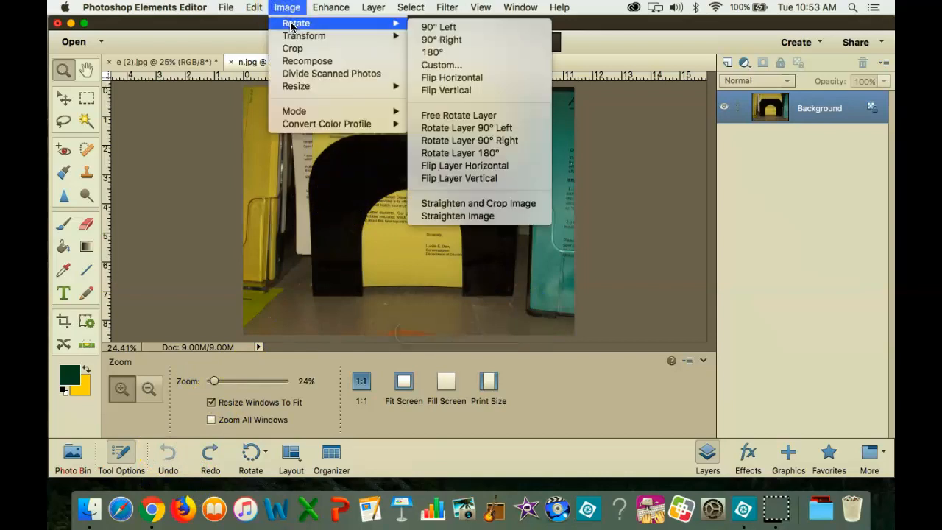
pyautogui.click(449, 27)
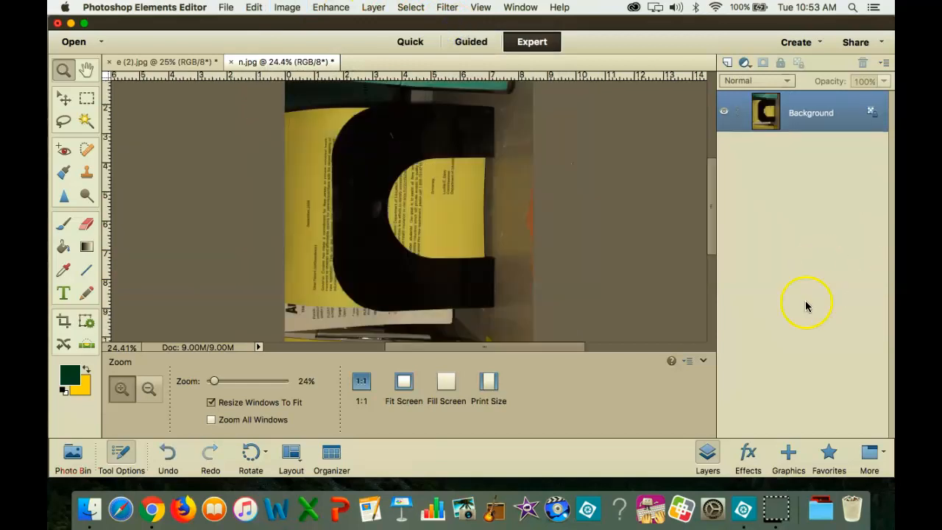
pyautogui.press('super+minus')
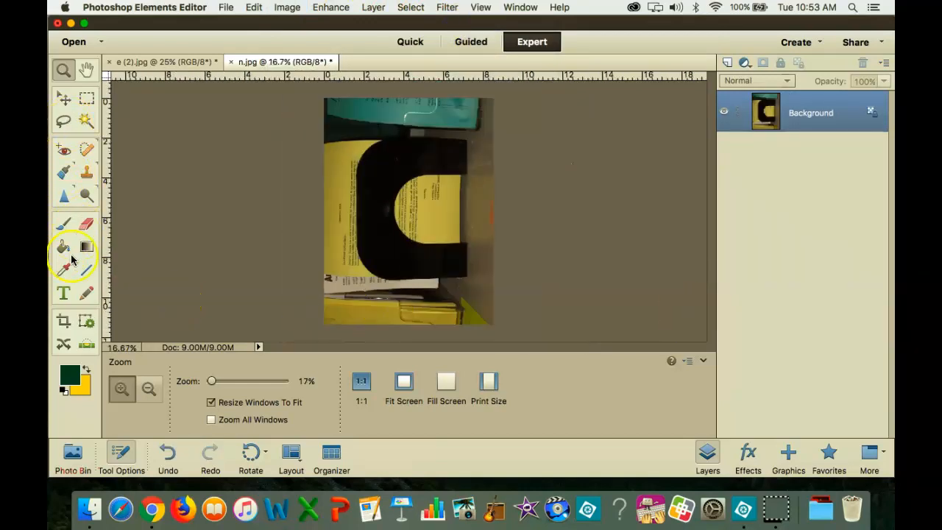
# Try a 4 by 5 in crop extending past the photo's right and bottom edges, and undo it
pyautogui.click(60, 322)
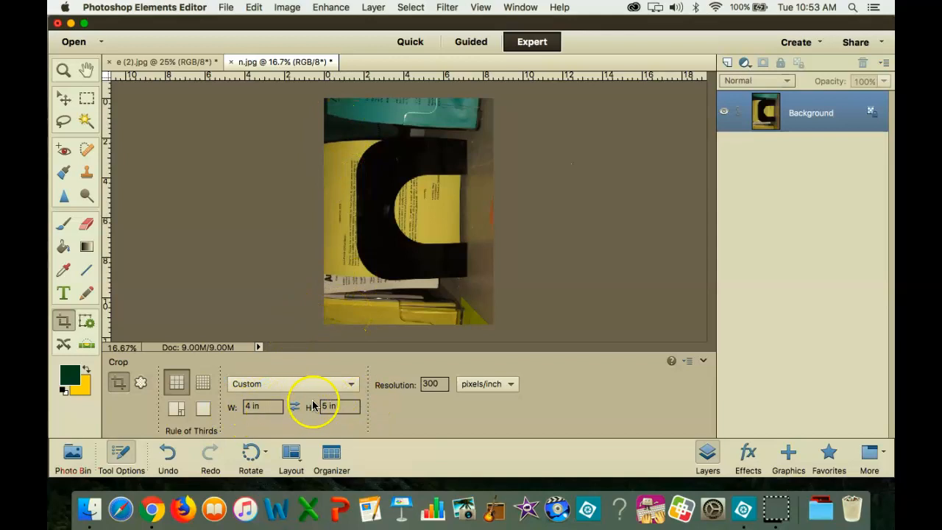
pyautogui.moveTo(340, 138); pyautogui.dragTo(340, 138)
pyautogui.moveTo(481, 295)
pyautogui.mouseDown()
pyautogui.moveTo(469, 275)
pyautogui.moveTo(473, 286)
pyautogui.mouseUp()
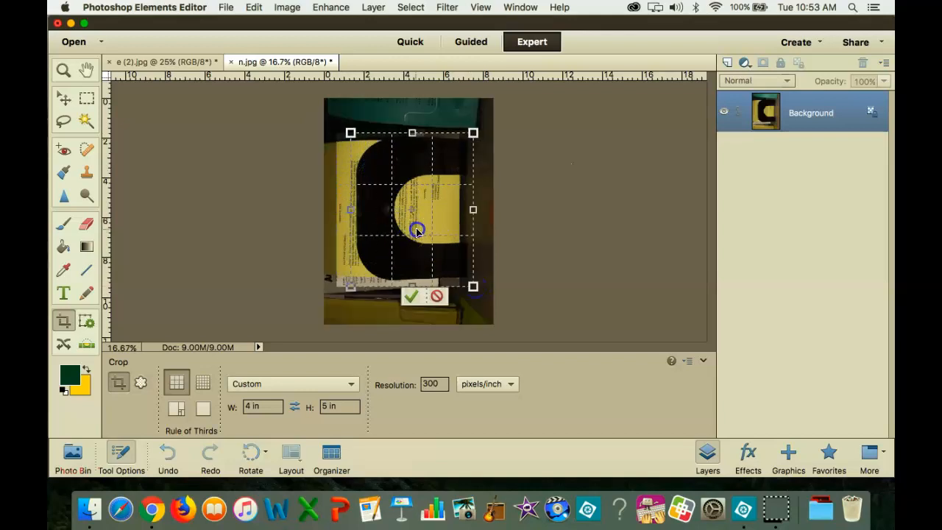
pyautogui.moveTo(416, 231); pyautogui.dragTo(417, 230)
pyautogui.moveTo(474, 286)
pyautogui.mouseDown()
pyautogui.moveTo(513, 319)
pyautogui.moveTo(509, 331)
pyautogui.mouseUp()
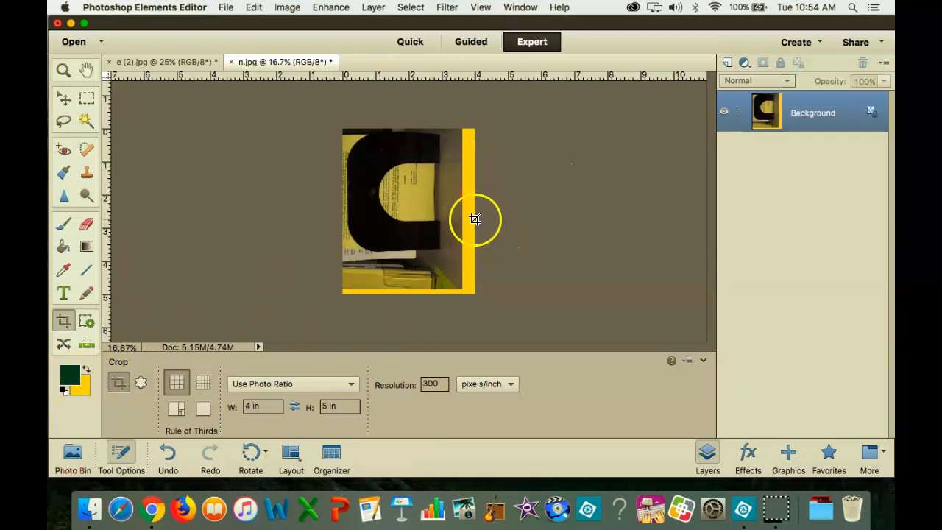
pyautogui.click(166, 452)
# Try a crop shifted right so it overhangs the photo's right edge and cuts into the C, and undo it
pyautogui.moveTo(347, 119); pyautogui.dragTo(462, 249)
pyautogui.moveTo(494, 294); pyautogui.dragTo(490, 293)
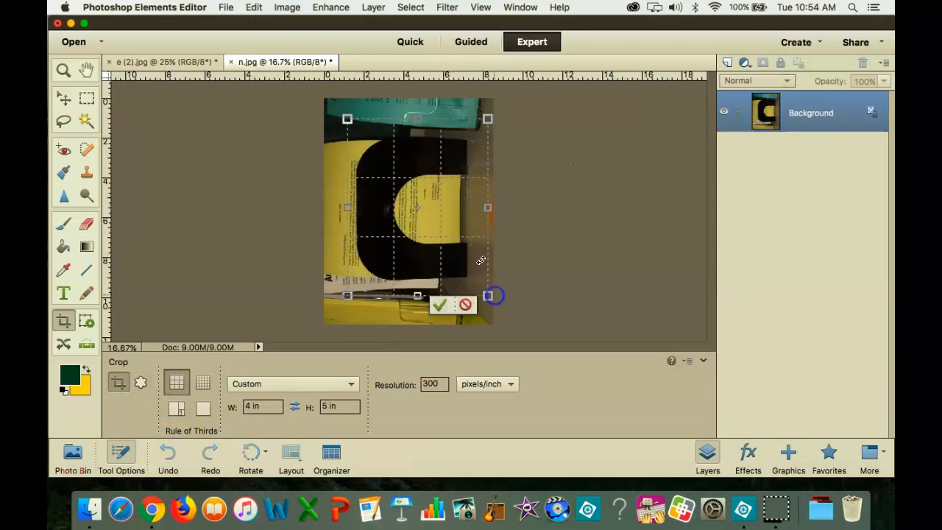
pyautogui.moveTo(414, 211); pyautogui.dragTo(436, 214)
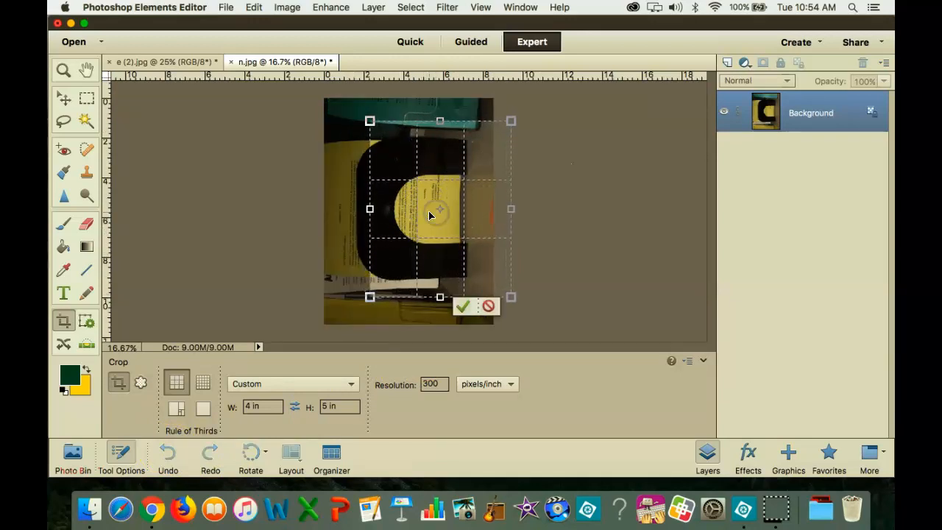
pyautogui.click(462, 306)
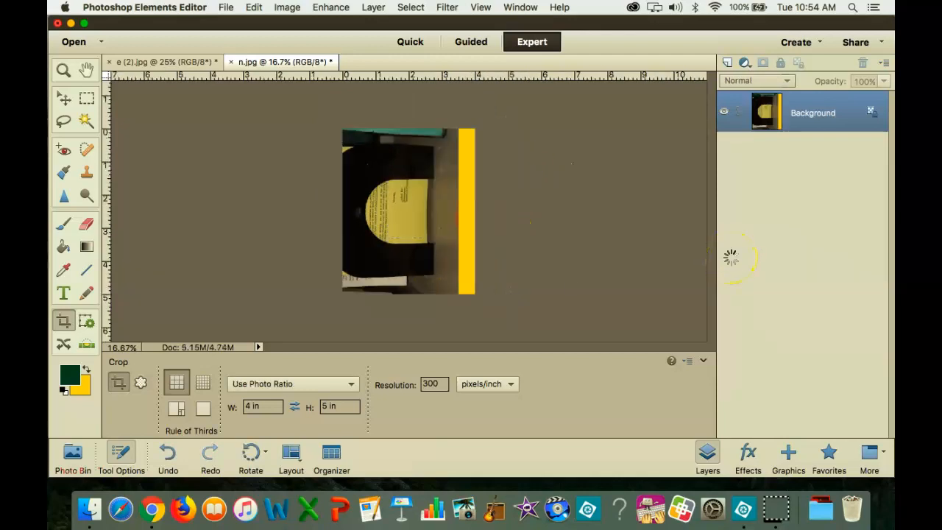
pyautogui.press('super+z')
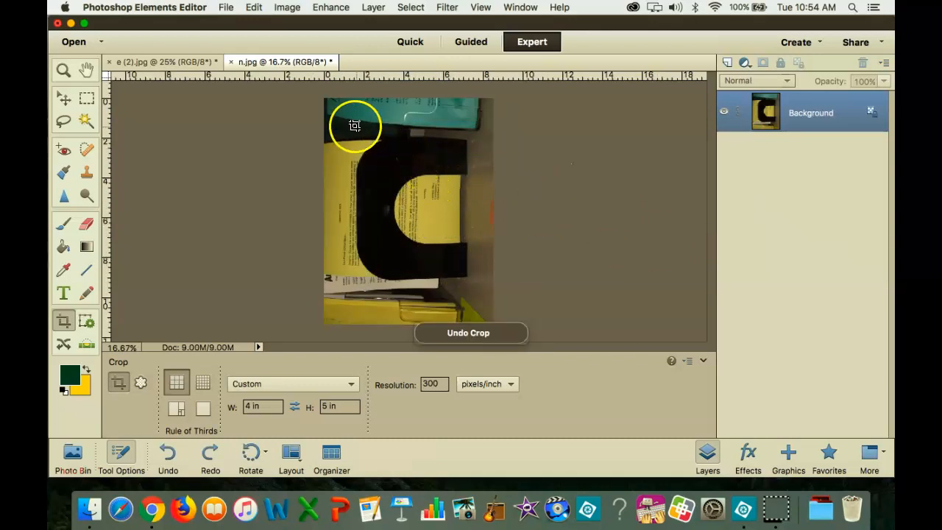
# Frame the whole black C within the photo, adjust the crop box's rotation, and apply the 4 by 5 in crop
pyautogui.moveTo(341, 120); pyautogui.dragTo(414, 195)
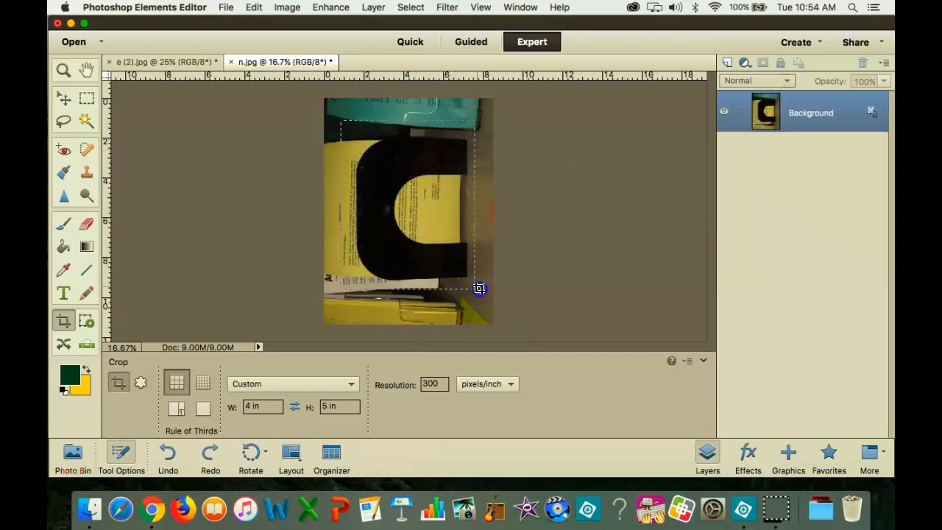
pyautogui.moveTo(479, 289); pyautogui.dragTo(475, 288)
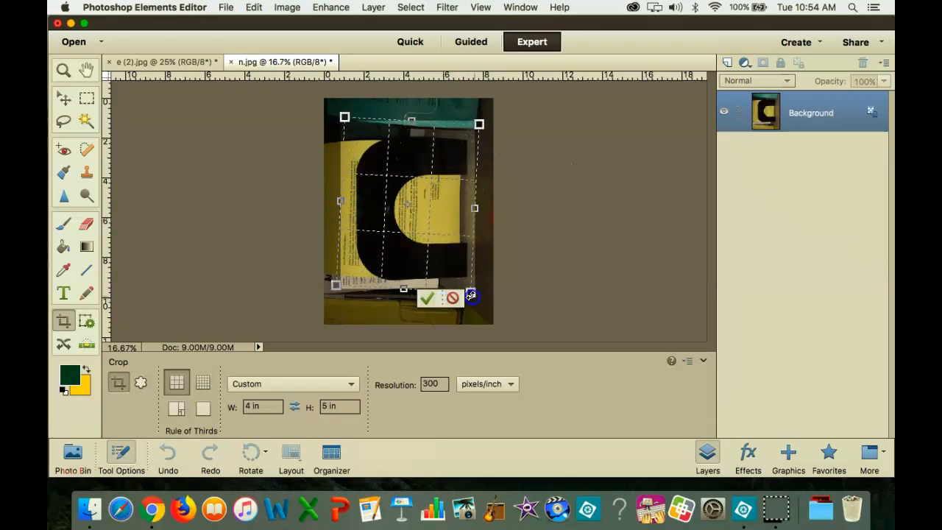
pyautogui.moveTo(338, 275); pyautogui.dragTo(329, 262)
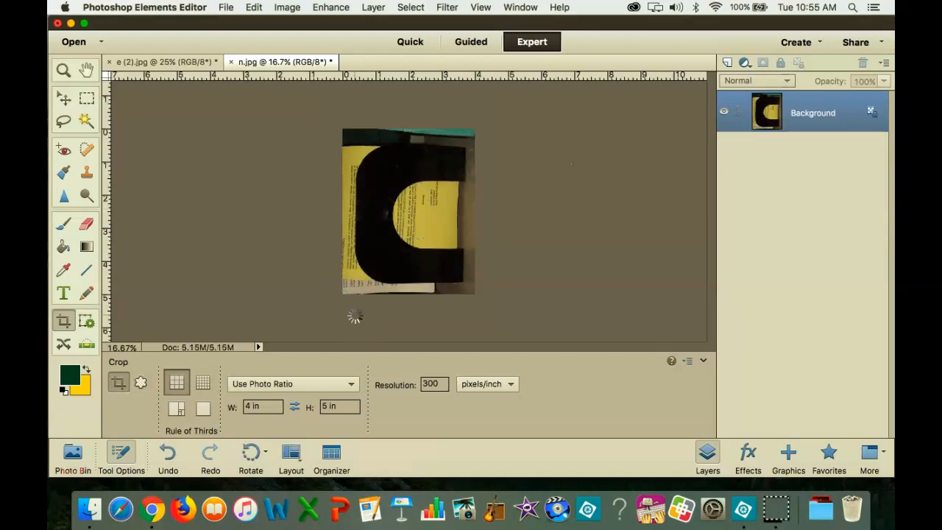
# Start saving the cropped photo as a separate JPEG named cropped c.jpg, dismissing the Organizer notices
pyautogui.click(224, 9)
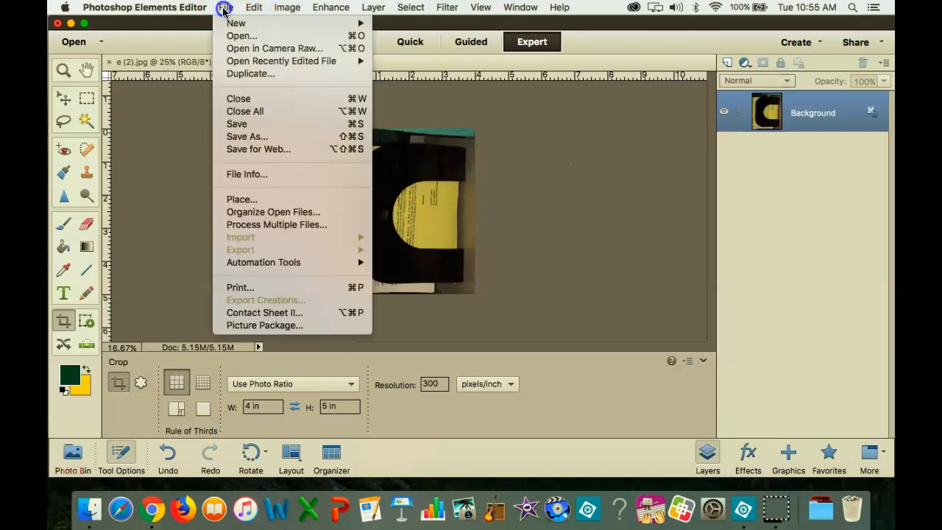
pyautogui.click(238, 135)
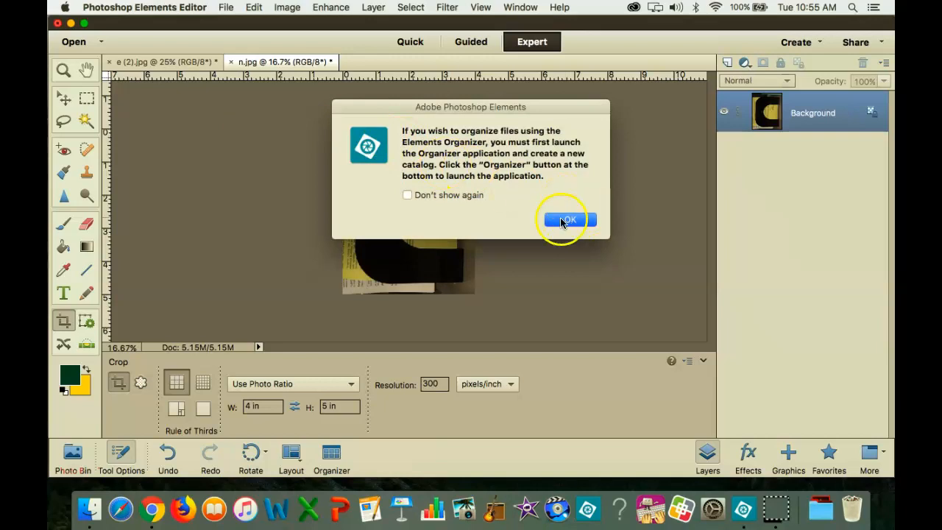
pyautogui.click(560, 219)
pyautogui.click(567, 223)
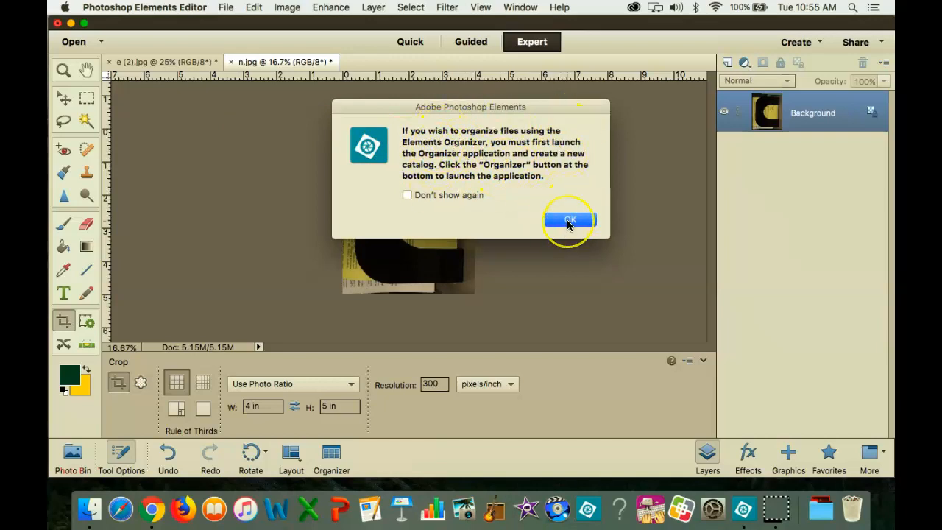
pyautogui.click(568, 223)
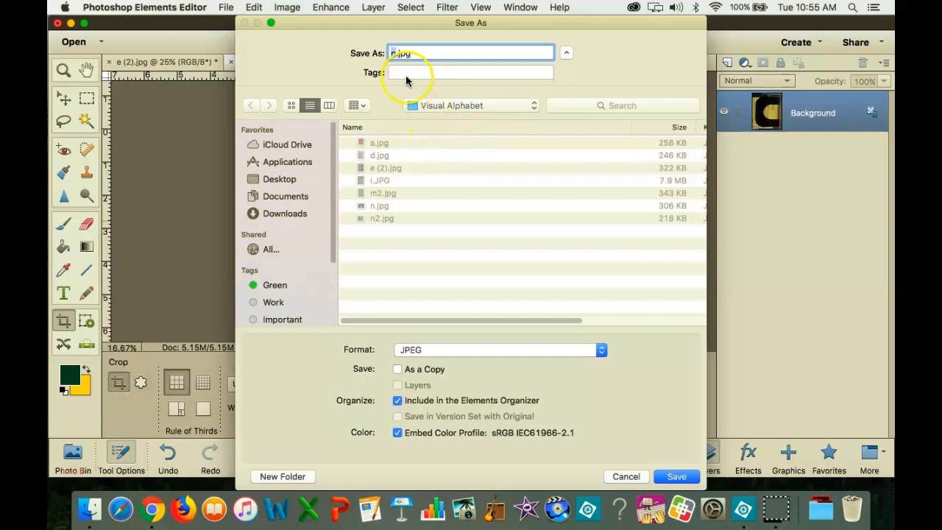
pyautogui.click(390, 53)
pyautogui.moveTo(396, 54); pyautogui.dragTo(364, 59)
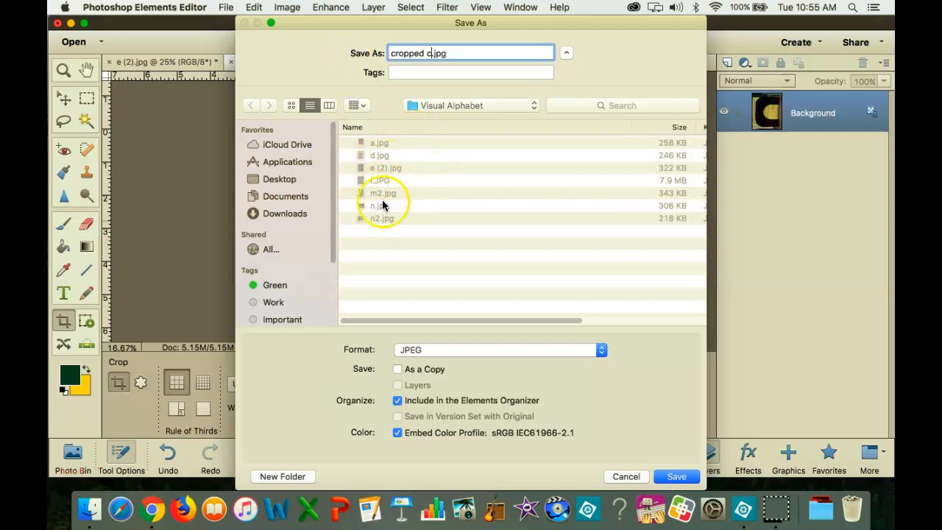
# Create a folder named cropped inside Visual Alphabet and save cropped c.jpg there as a JPEG at maximum quality 12
pyautogui.click(283, 476)
pyautogui.write('cropped')
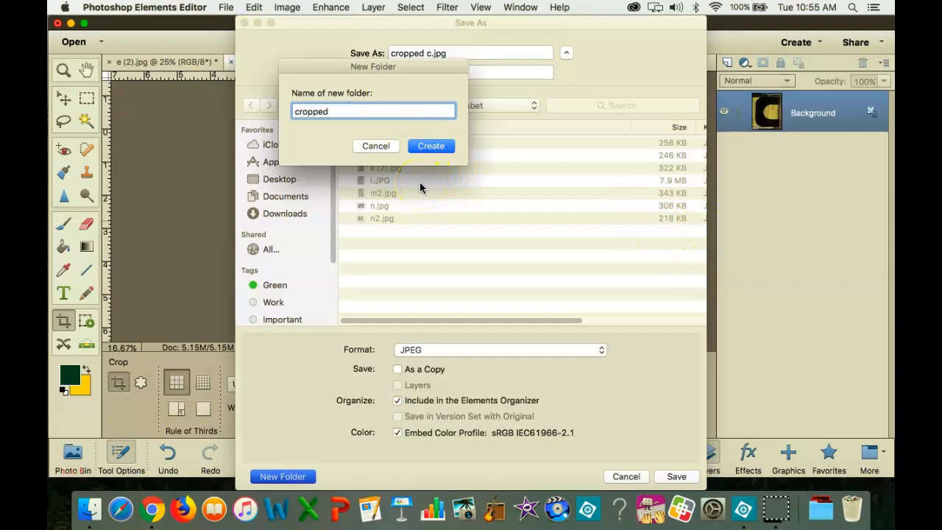
pyautogui.click(431, 146)
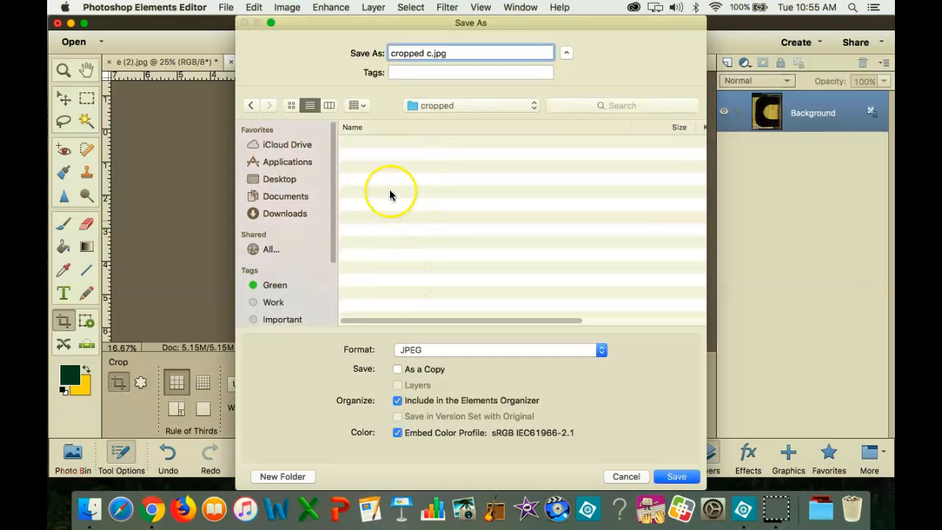
pyautogui.click(669, 476)
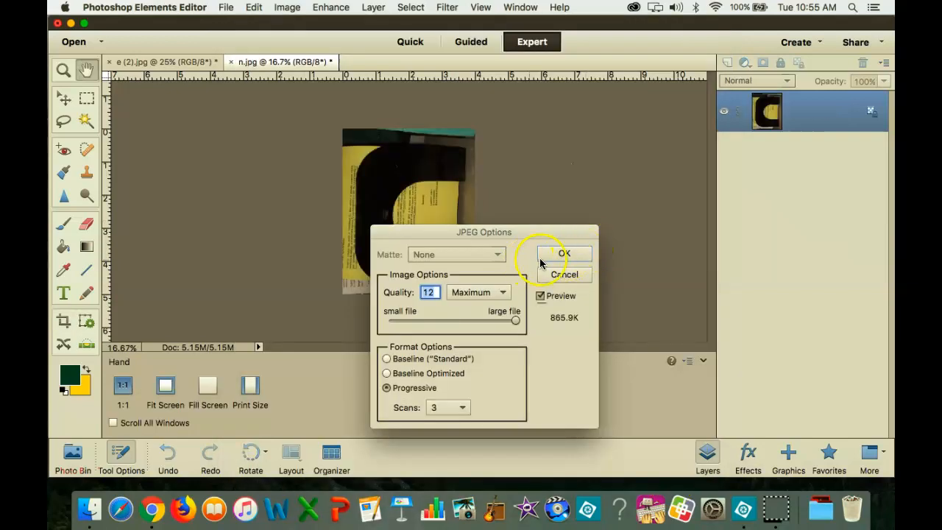
pyautogui.click(555, 257)
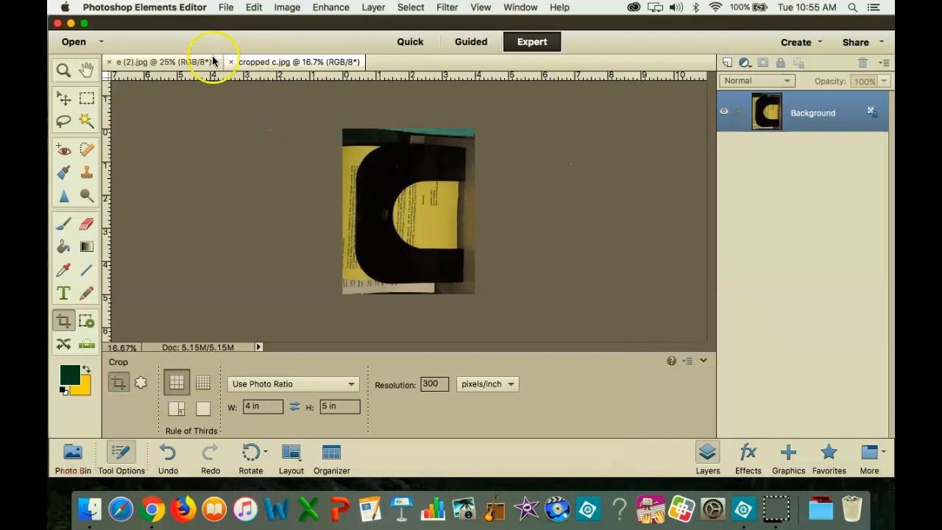
# Start saving the cropped e (2).jpg photo as a JPEG named cropped e.jpg in the cropped folder
pyautogui.click(165, 62)
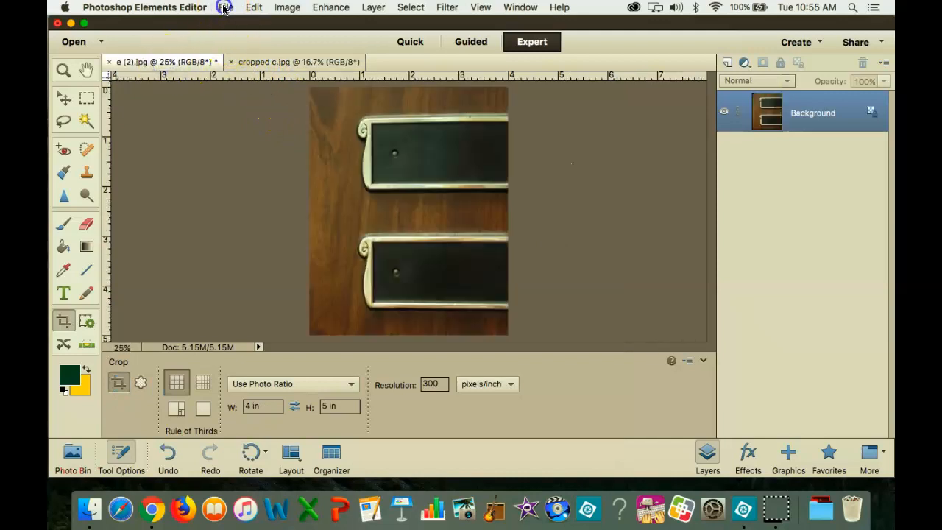
pyautogui.click(224, 8)
pyautogui.click(361, 137)
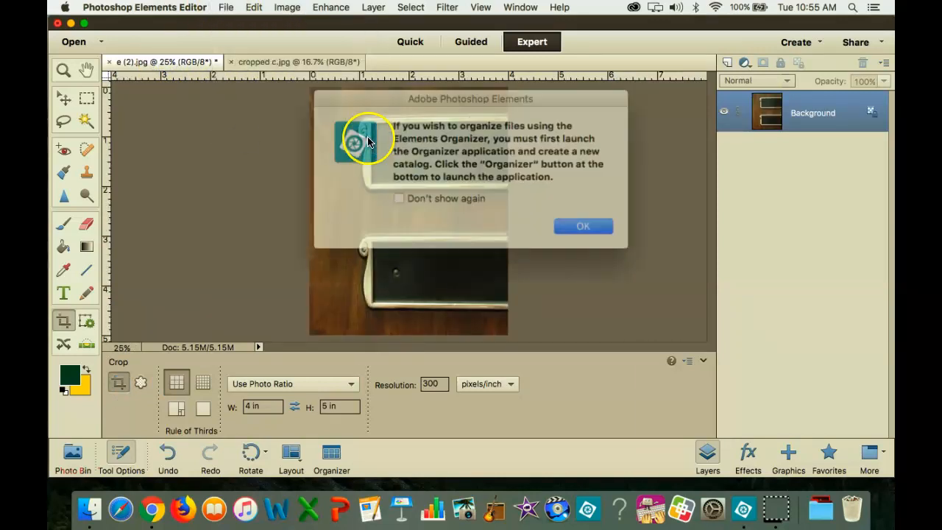
pyautogui.click(559, 221)
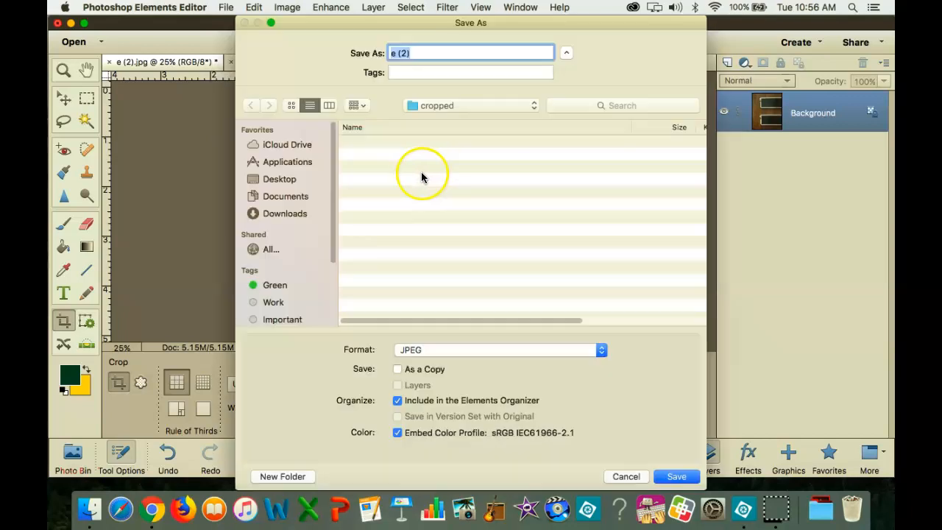
pyautogui.click(381, 145)
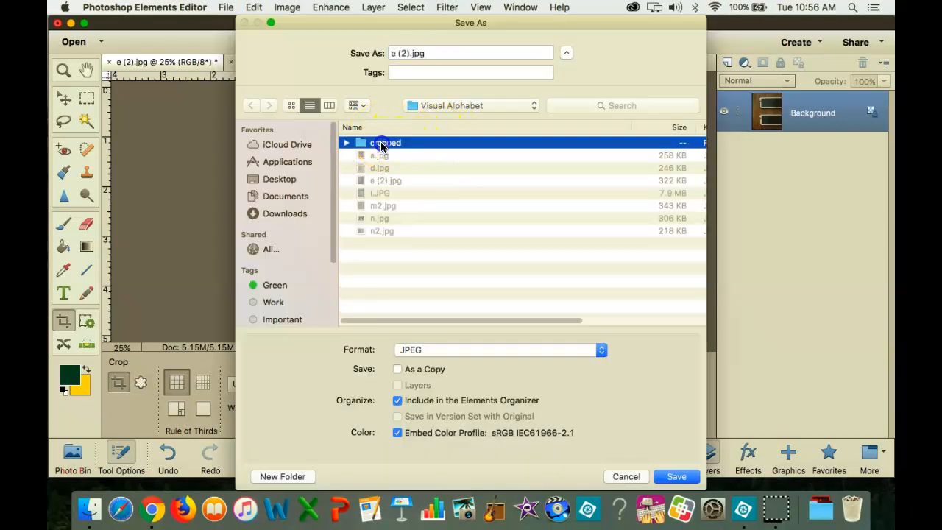
pyautogui.doubleClick(381, 144)
pyautogui.moveTo(412, 53); pyautogui.dragTo(392, 53)
pyautogui.write('cropped')
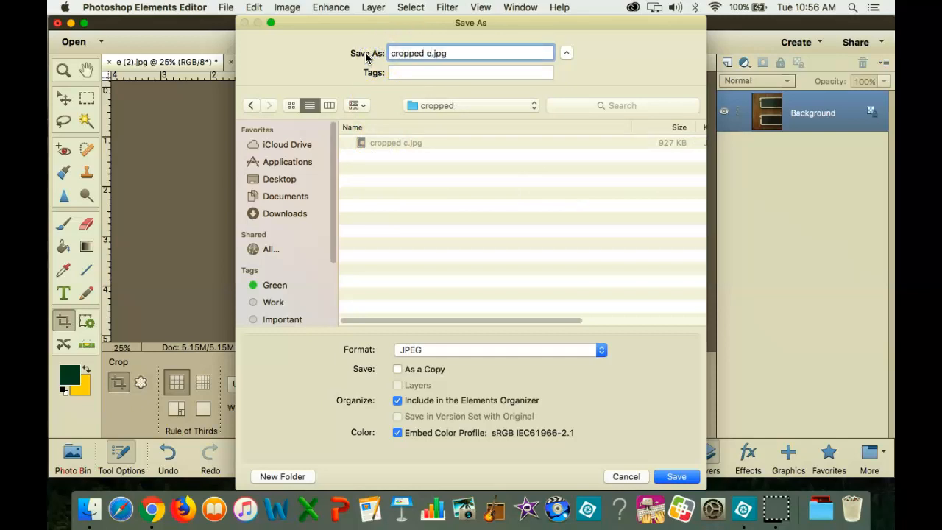
# Finish saving cropped e.jpg at JPEG quality 12 (Maximum) and close both open photos
pyautogui.click(677, 475)
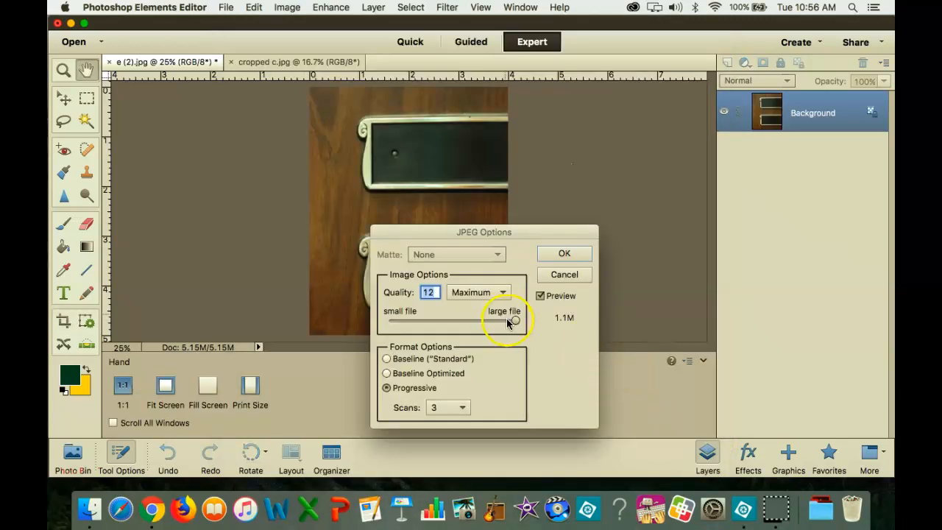
pyautogui.click(575, 253)
pyautogui.click(575, 253)
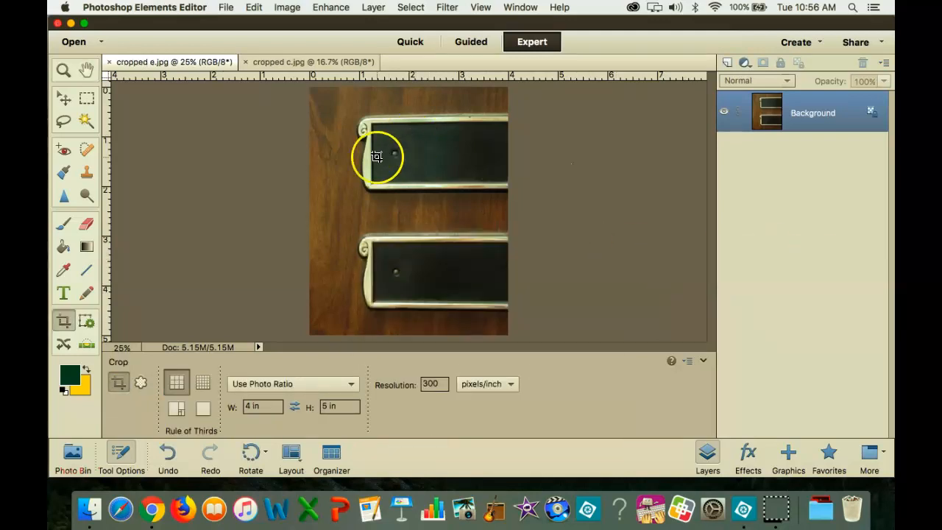
pyautogui.click(109, 62)
pyautogui.click(109, 61)
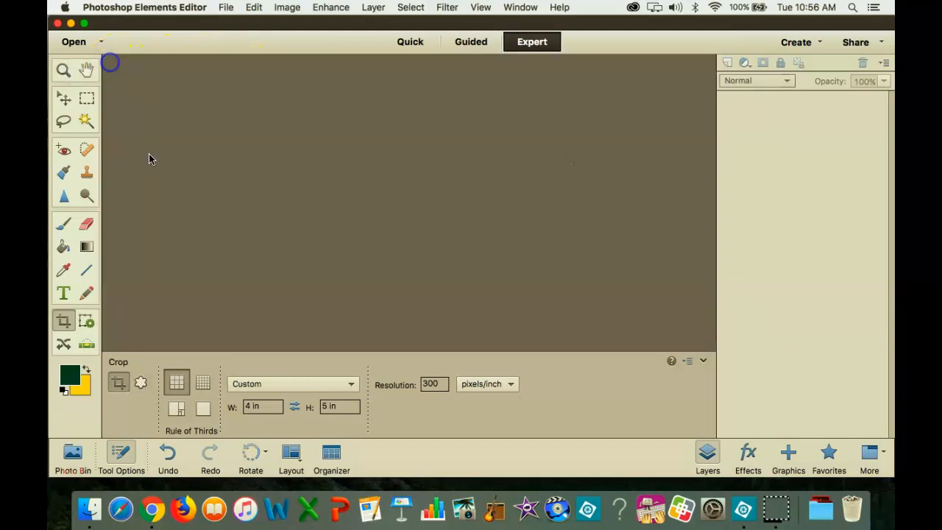
# Switch to Finder, browse to Desktop > GRAPHIC DESIGN > Visual Alphabet > cropped, and preview cropped e.jpg and cropped c.jpg
pyautogui.click(90, 510)
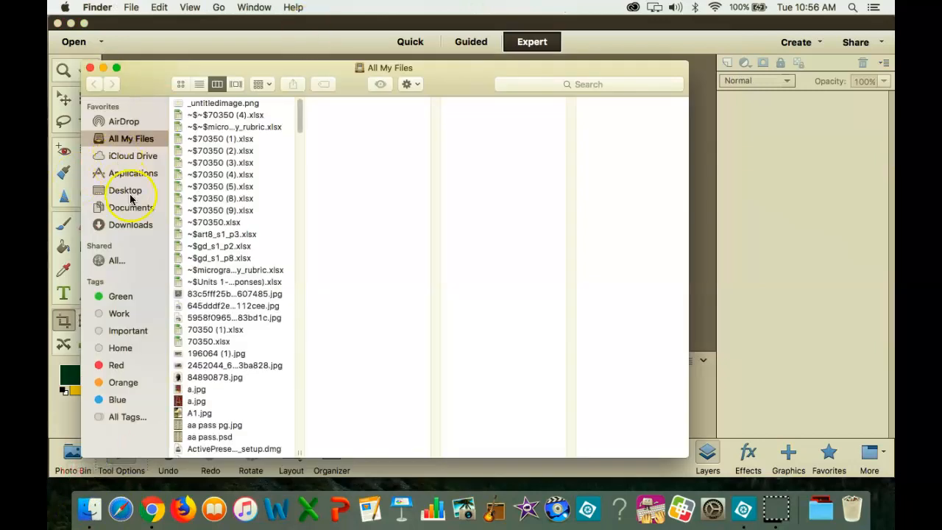
pyautogui.click(128, 196)
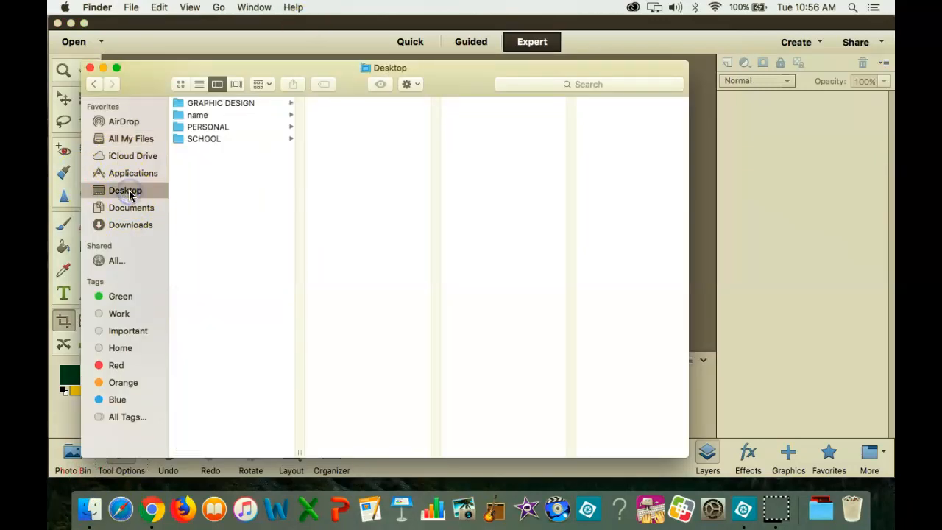
pyautogui.click(250, 103)
pyautogui.click(335, 115)
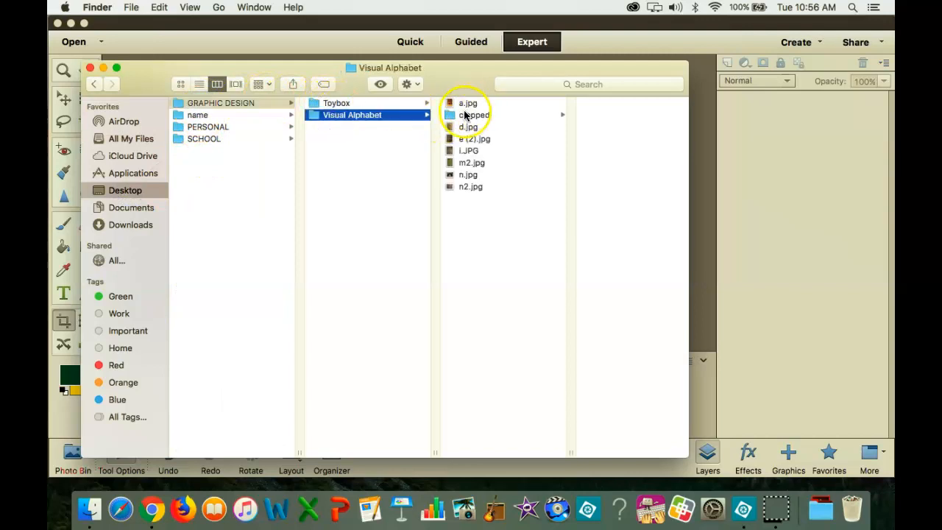
pyautogui.click(468, 116)
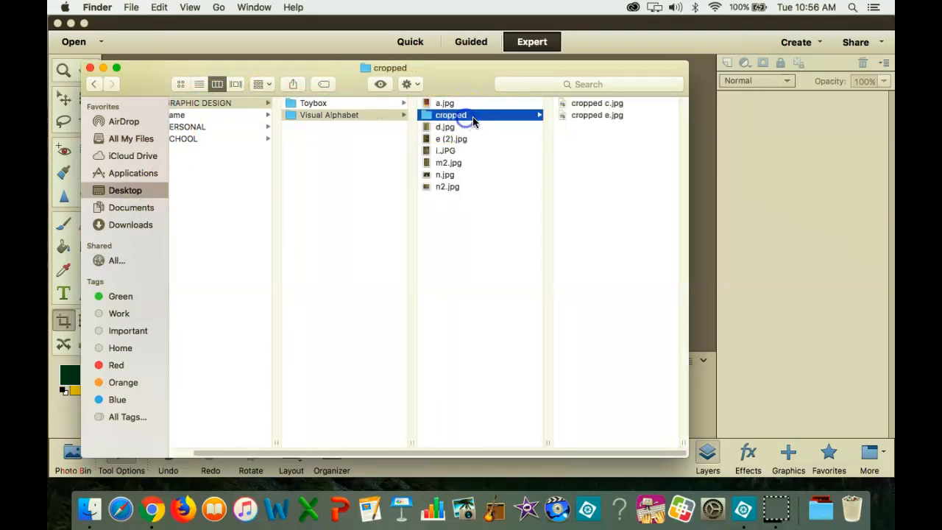
pyautogui.click(581, 115)
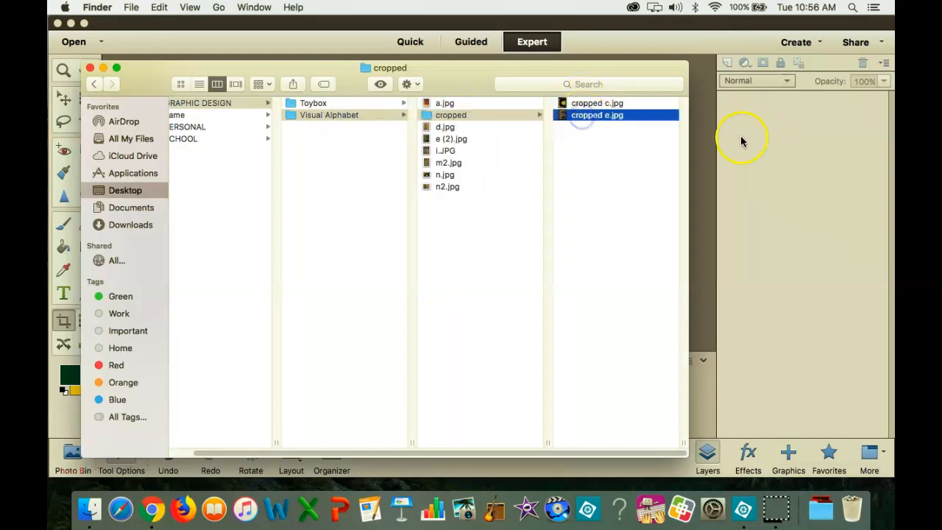
pyautogui.click(456, 103)
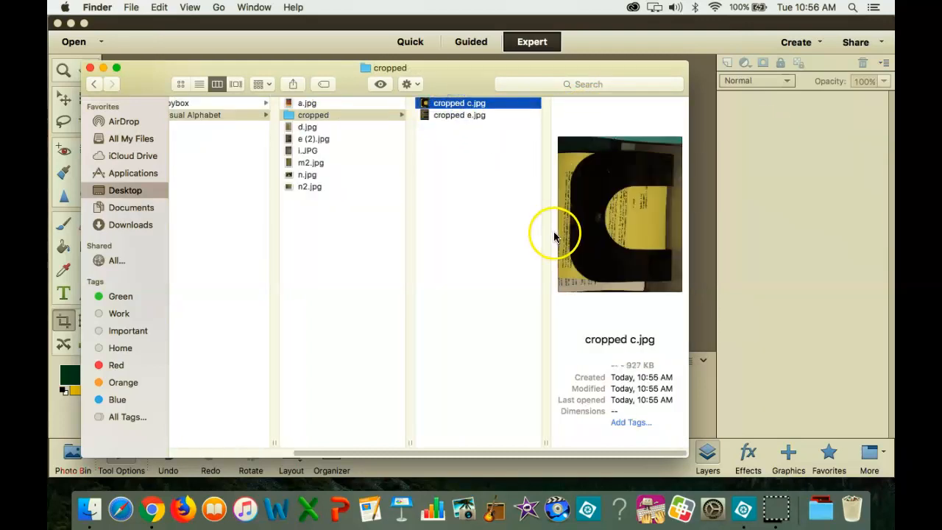